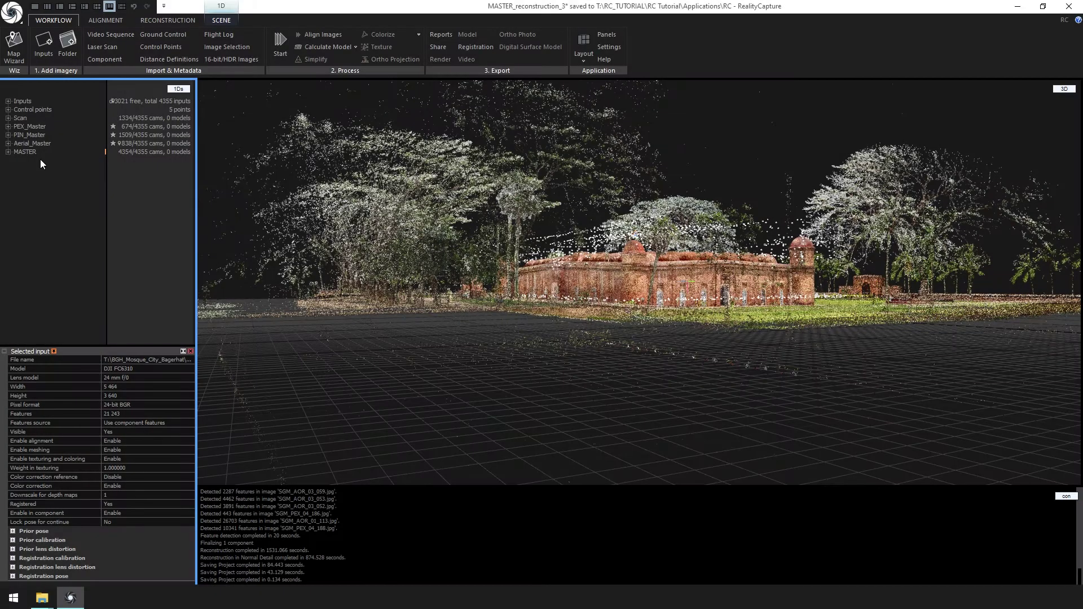
Show the MASTER component's point cloud and orbit and zoom down to the mosque's corner tower.
click(36, 154)
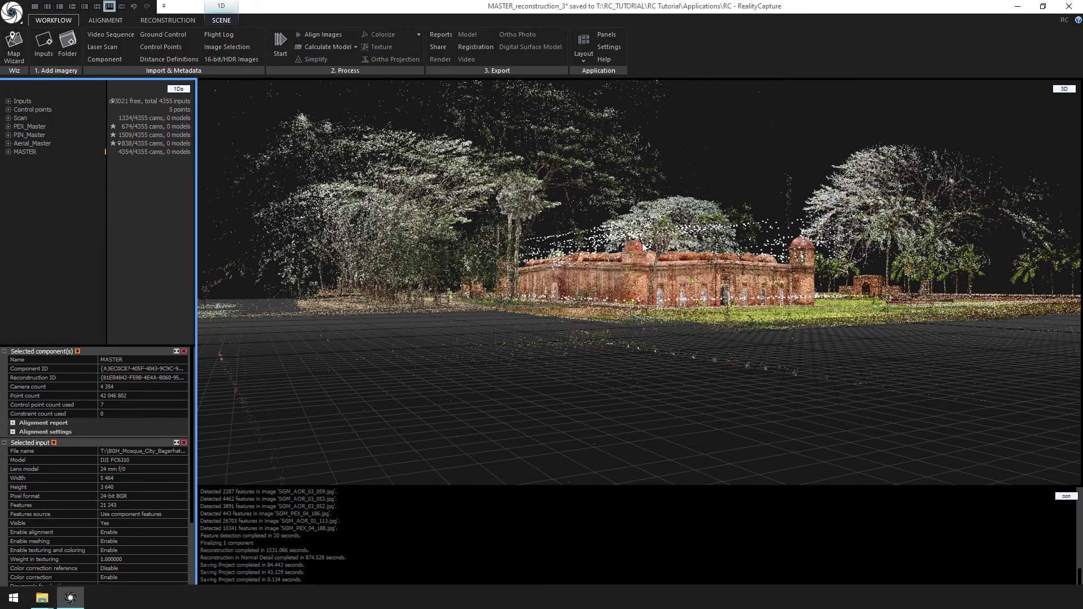
drag(620, 276, 688, 373)
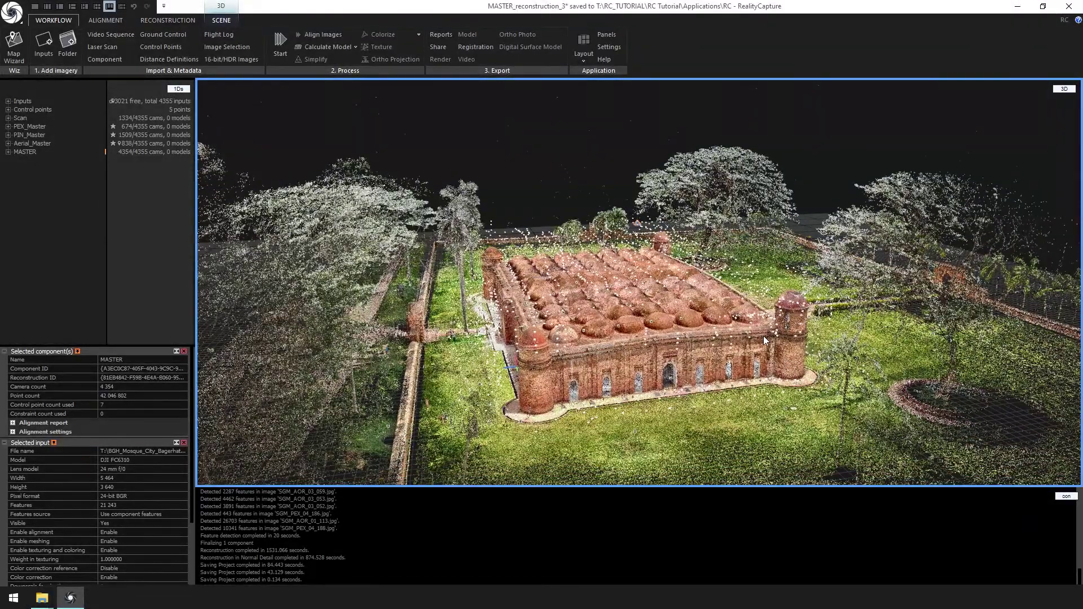
scroll(808, 331, up, 10)
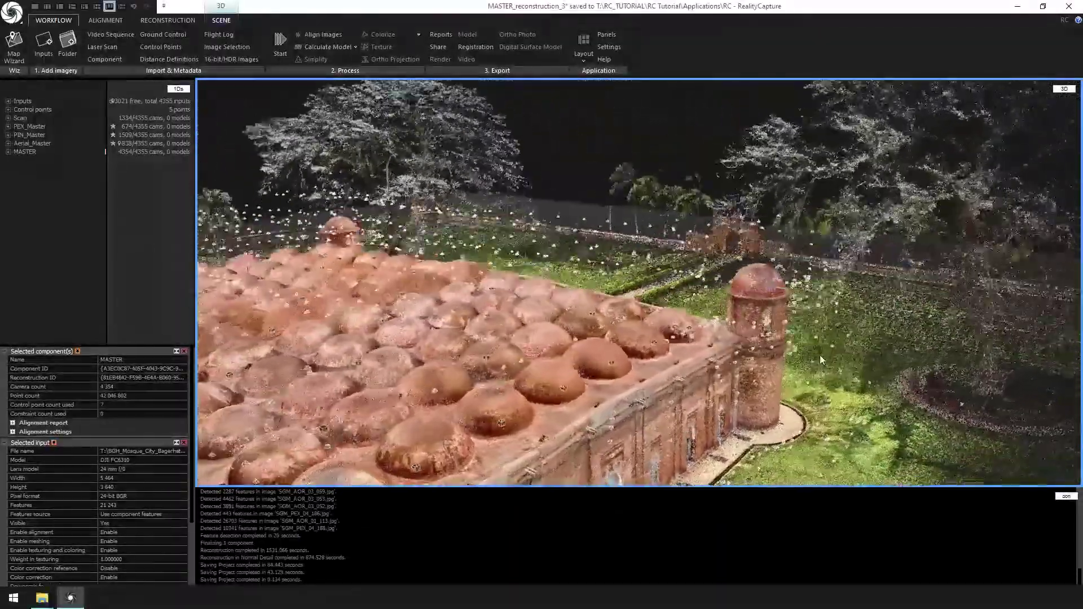
drag(821, 360, 742, 443)
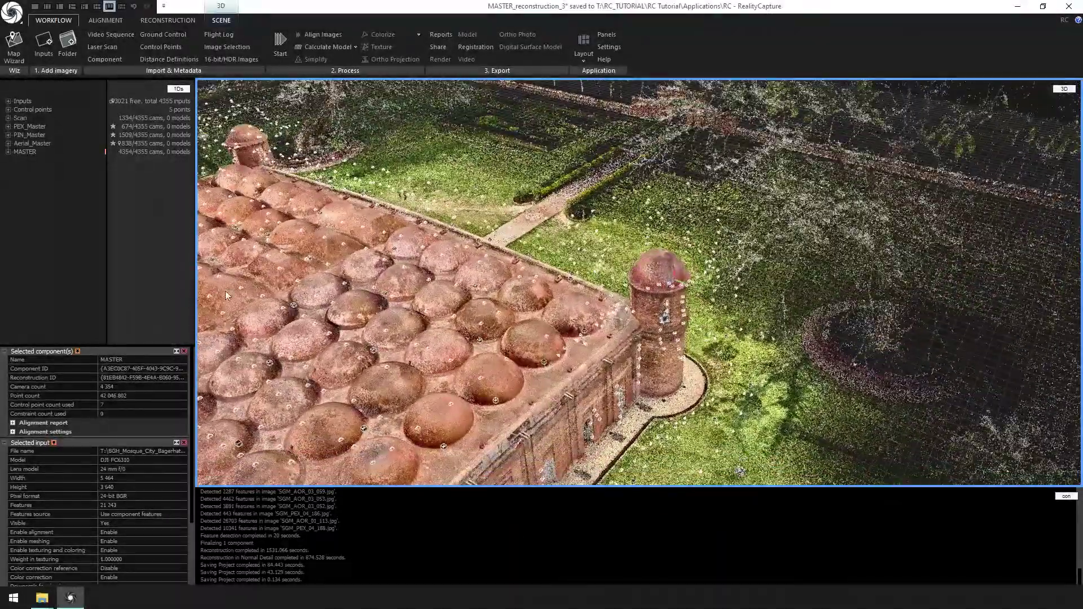
Draw a reconstruction region box on the grid near the corner tower.
click(167, 19)
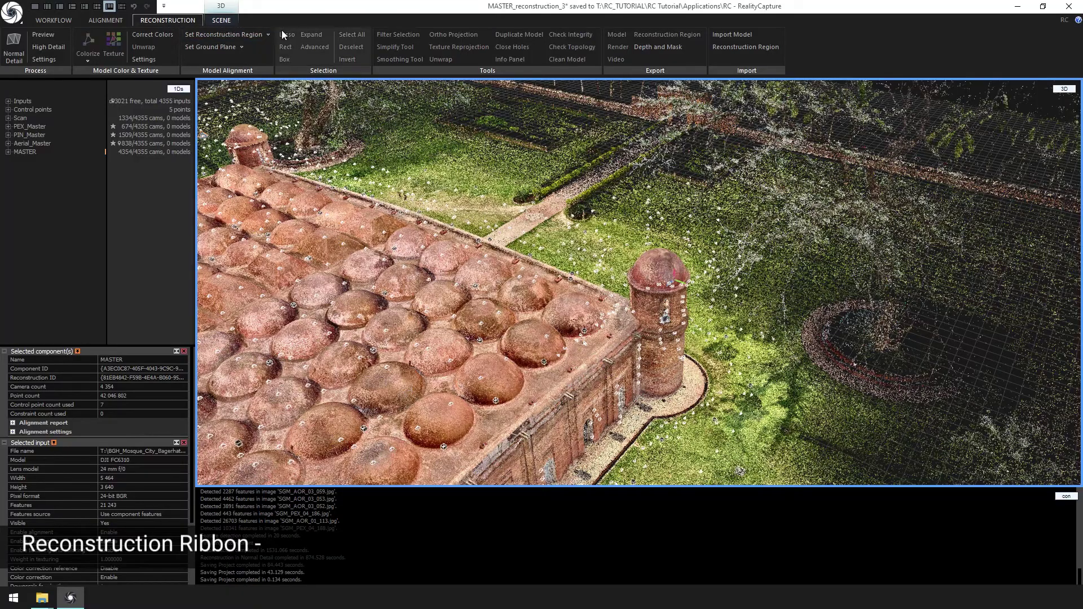
click(268, 35)
click(253, 60)
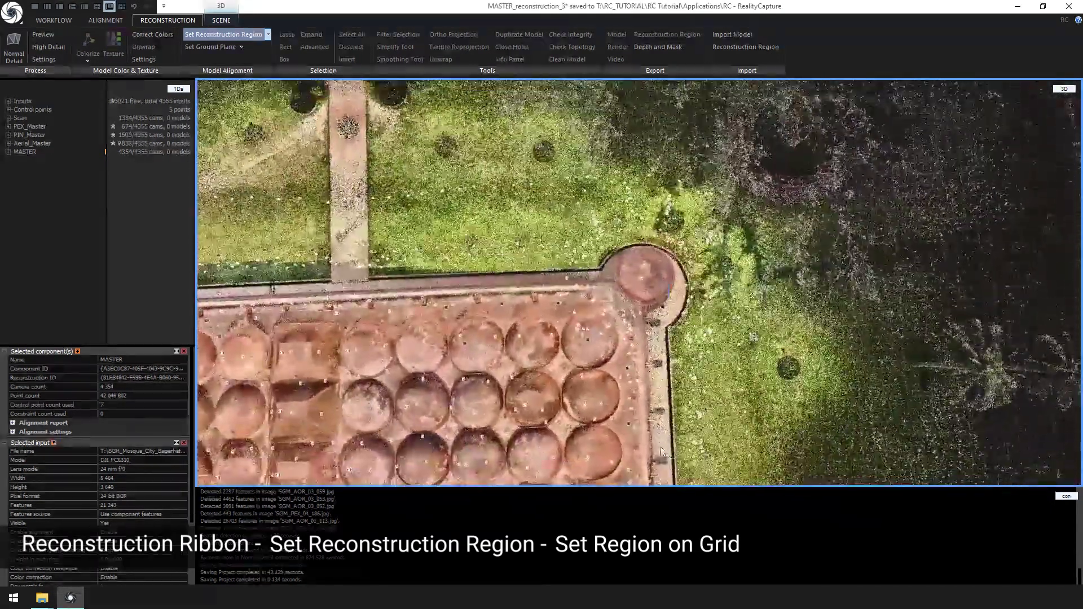
drag(573, 234, 713, 351)
click(699, 302)
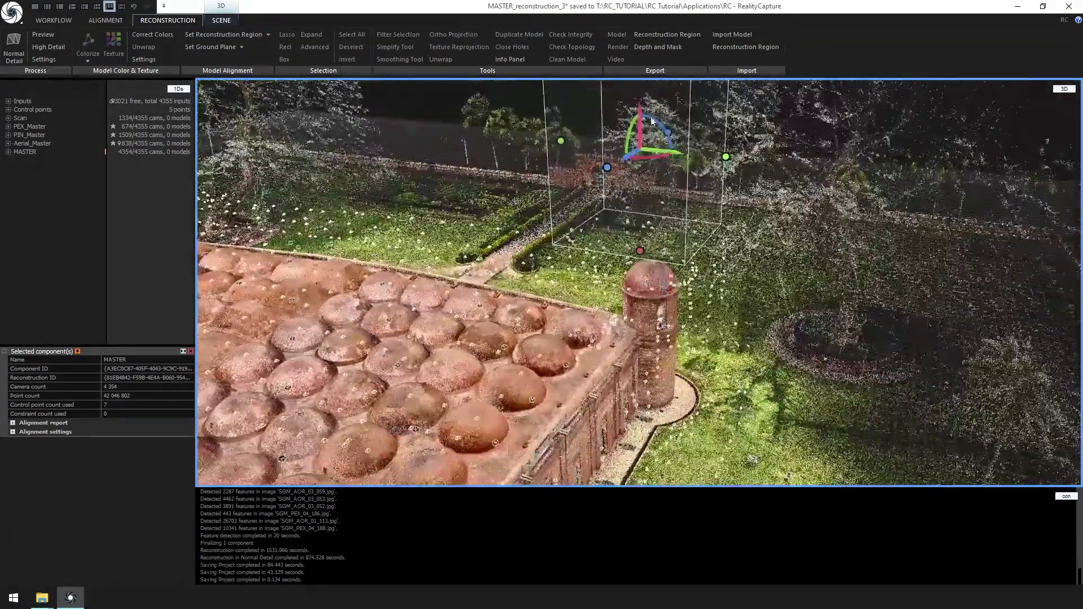
Move the region box down and shrink its height and sides to enclose only the tower.
drag(640, 112, 639, 211)
drag(636, 146, 640, 225)
drag(567, 269, 597, 277)
drag(718, 347, 621, 440)
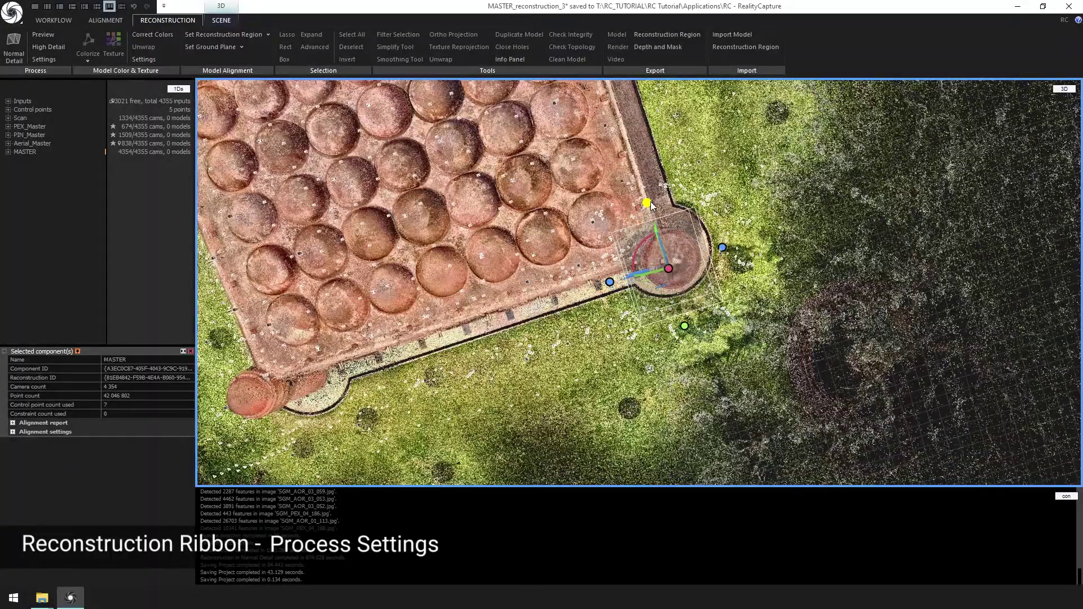
Open the reconstruction Settings and zoom out to view the whole mosque grounds.
drag(641, 208, 654, 236)
click(44, 59)
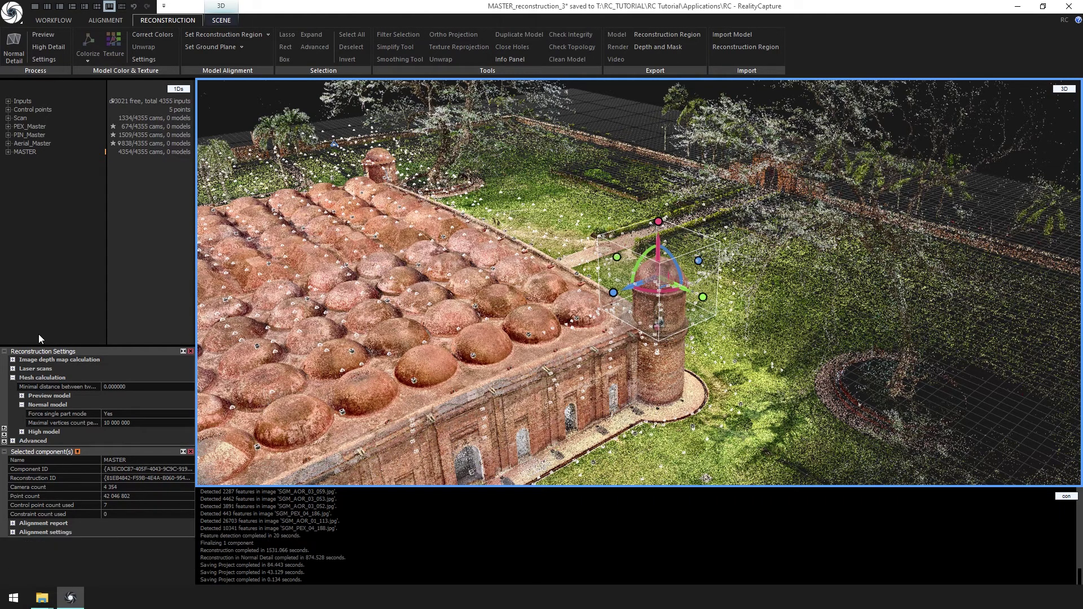
scroll(448, 287, down, 5)
drag(447, 286, 535, 265)
Select the Scan component's cameras with the Camera Lasso.
click(35, 118)
scroll(372, 41, up, 1)
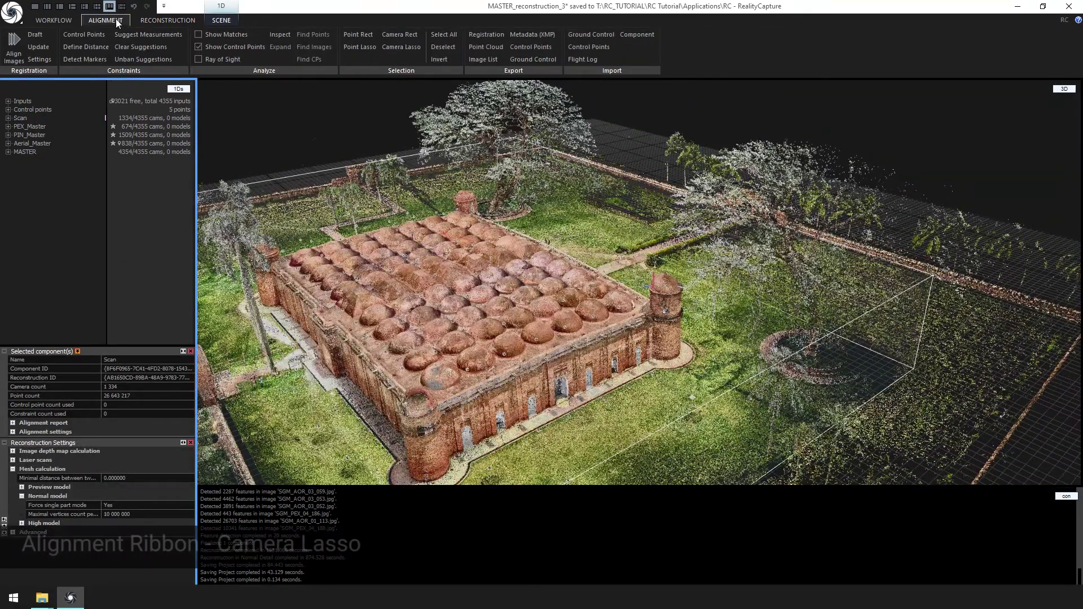
click(403, 46)
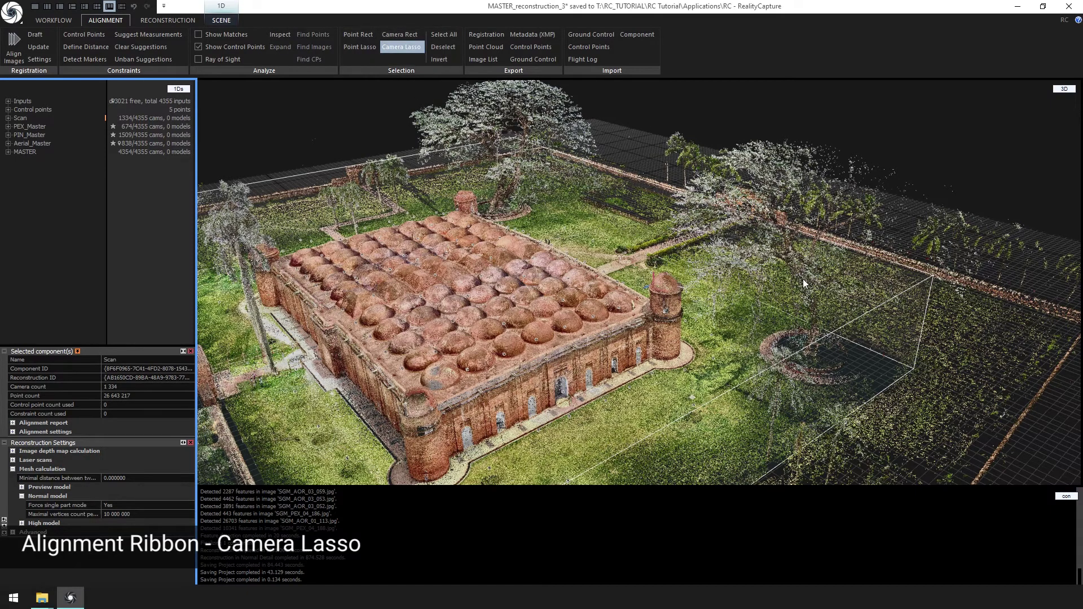
mouse_move(797, 293)
mouse_down()
mouse_move(696, 160)
mouse_move(428, 93)
mouse_move(200, 97)
mouse_up()
drag(817, 350, 706, 490)
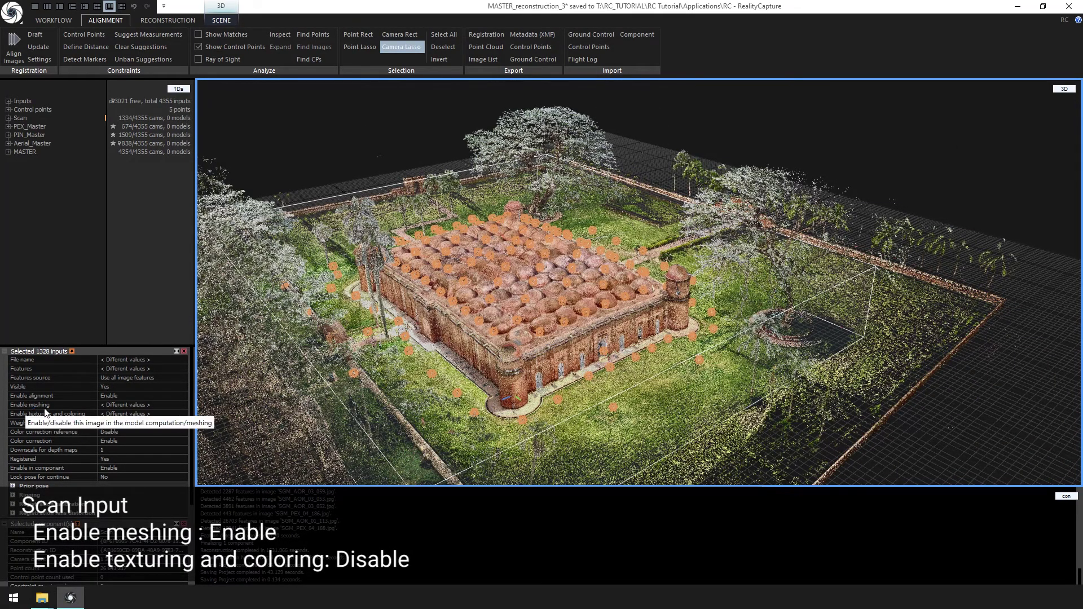
Set Enable meshing to Enable and Enable texturing and coloring to Disable for them.
click(123, 405)
click(185, 404)
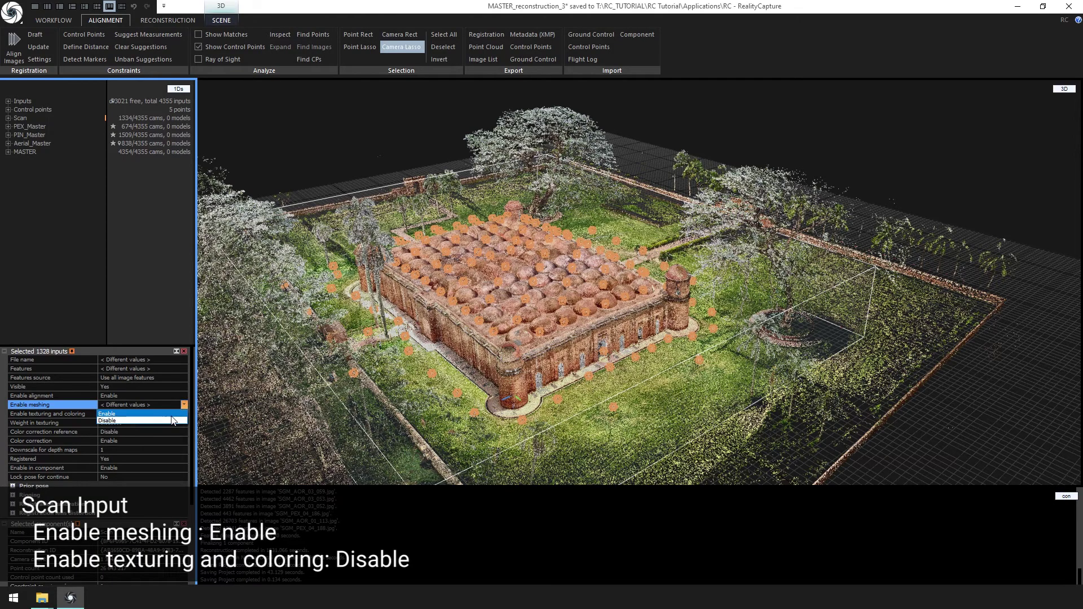
click(171, 414)
click(65, 414)
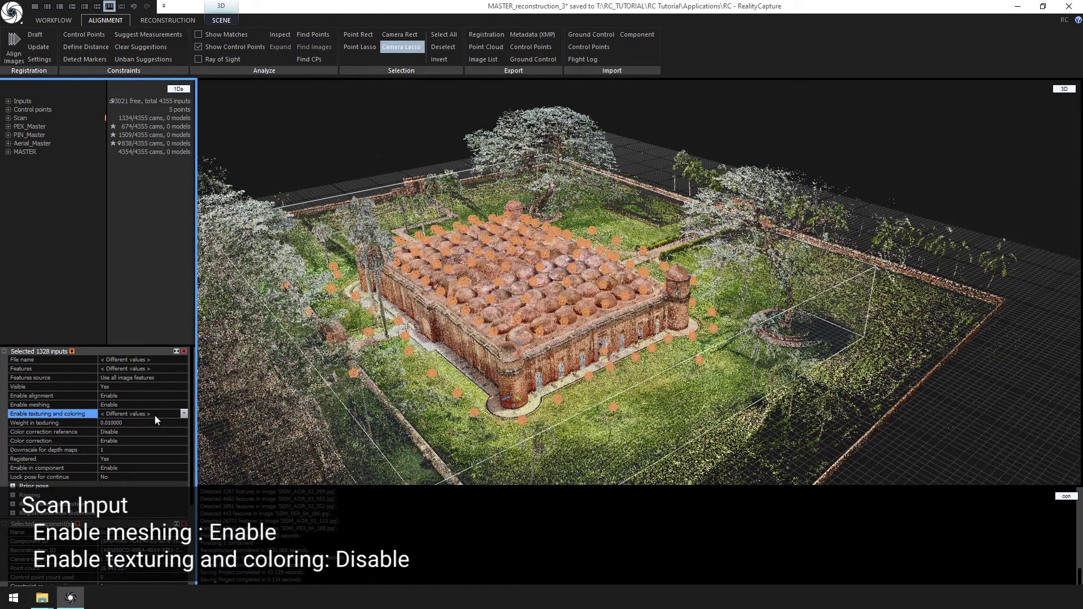
click(185, 414)
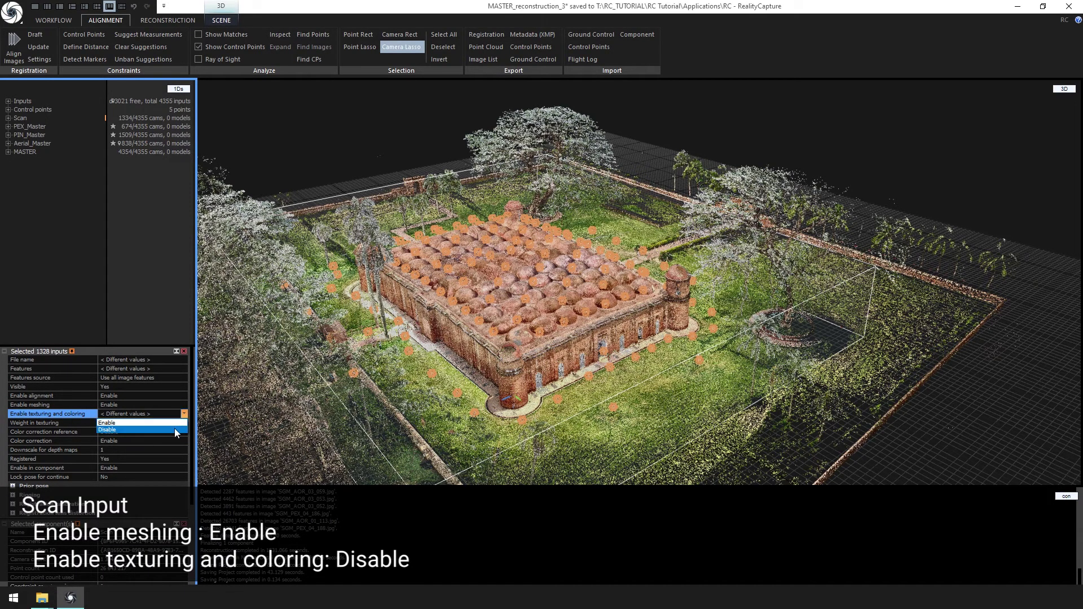
click(175, 428)
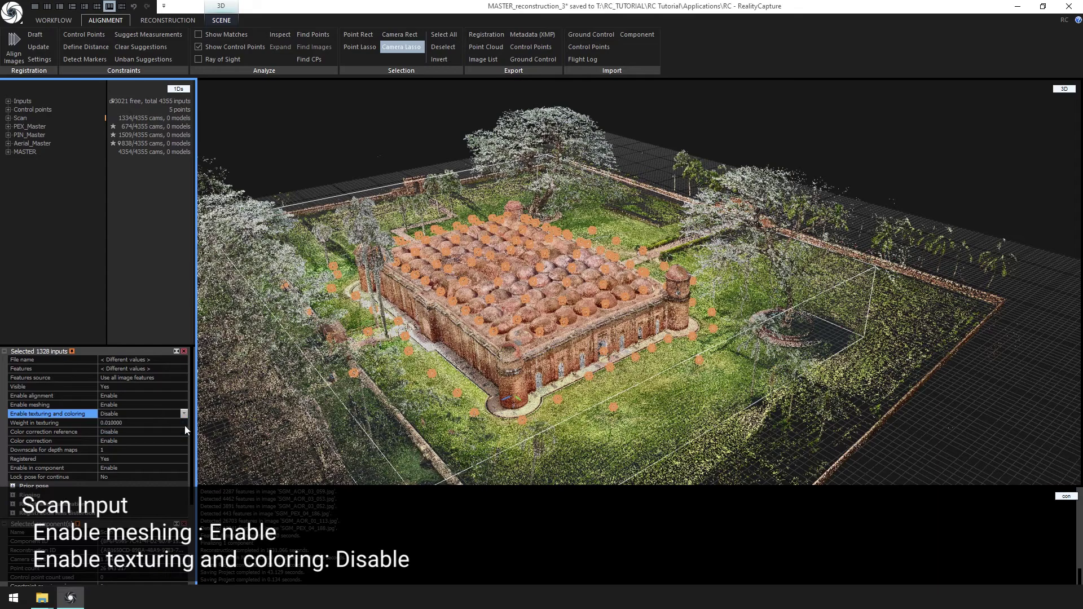
Invert the selection to the other 3,027 inputs and set their Enable meshing to Disable.
click(29, 151)
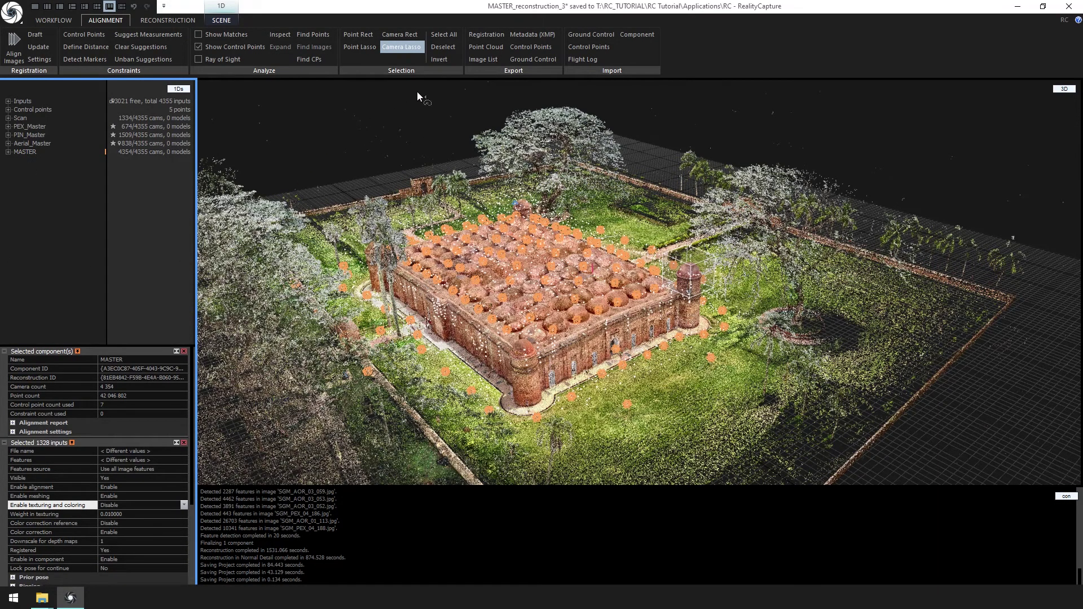
click(438, 59)
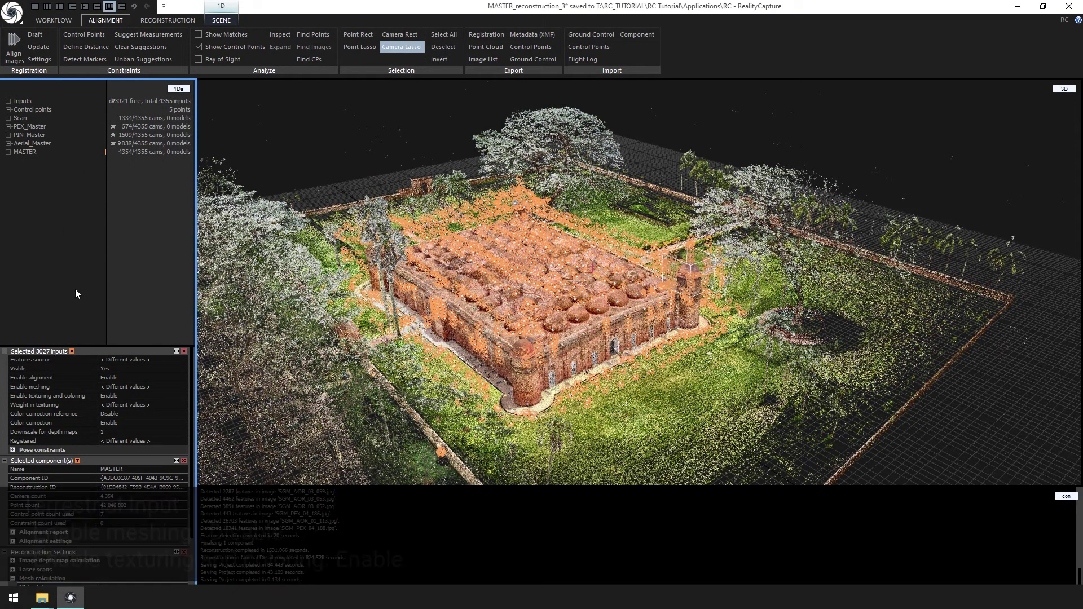
click(142, 387)
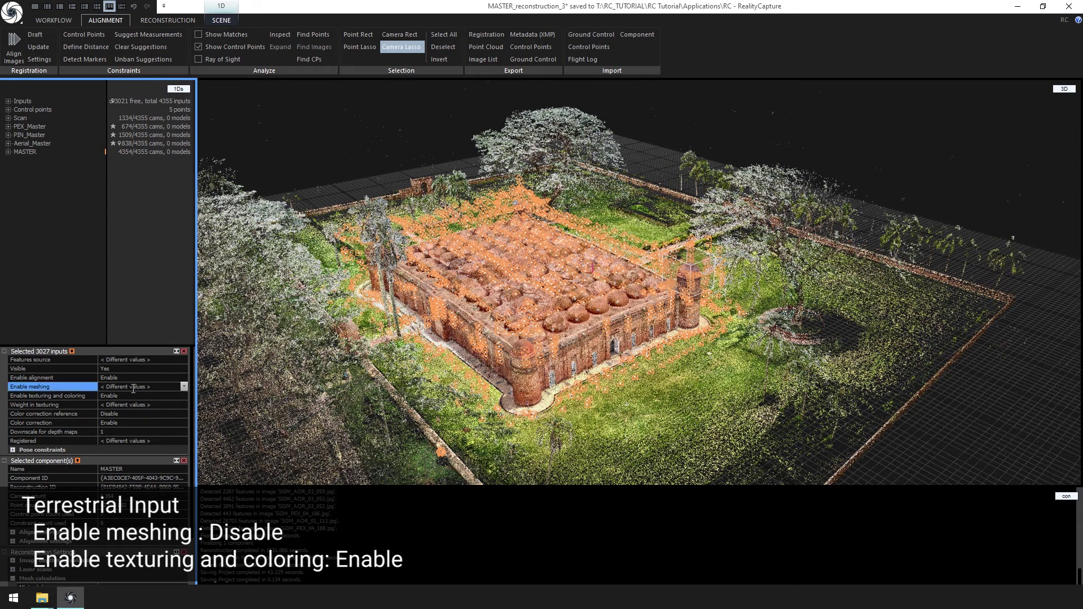
click(184, 386)
click(162, 402)
Select the Aerial_Master cameras around the building and set their Enable meshing to Enable.
click(31, 144)
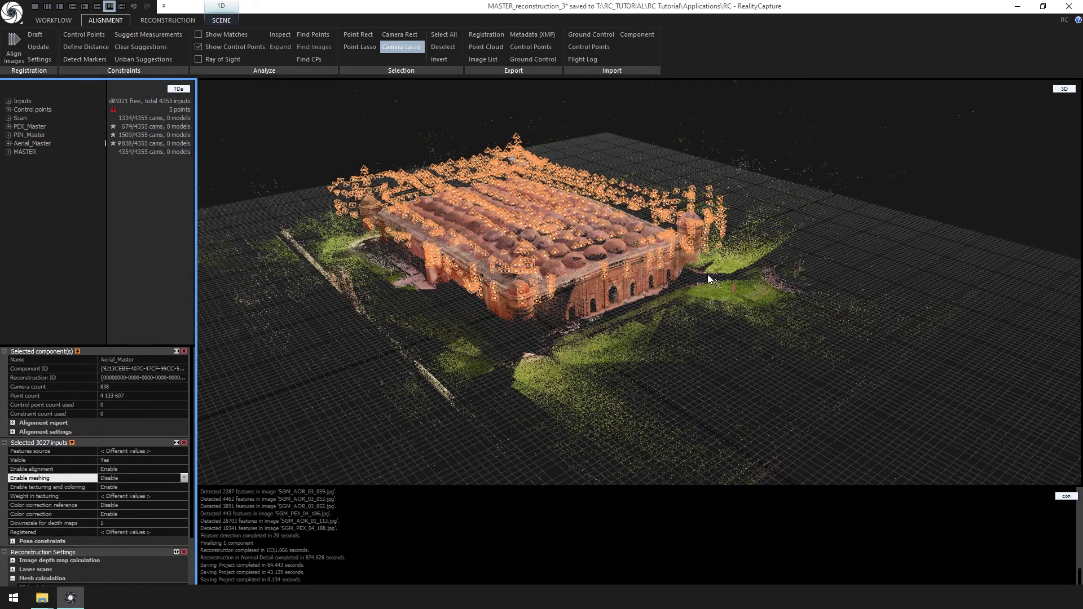
mouse_move(745, 341)
mouse_down()
mouse_move(710, 151)
mouse_move(364, 326)
mouse_move(537, 360)
mouse_up()
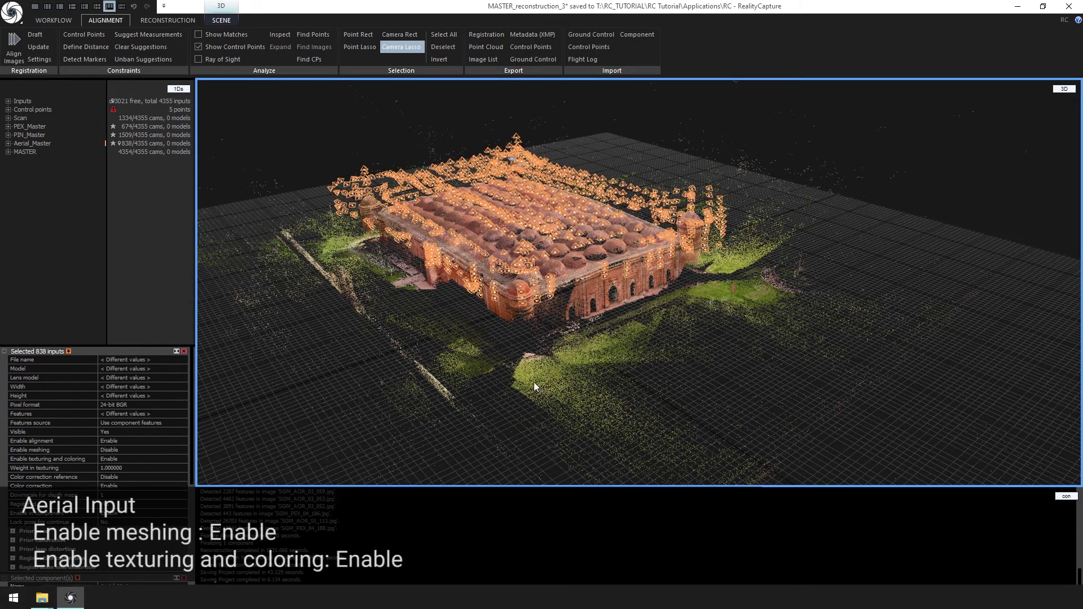
click(125, 449)
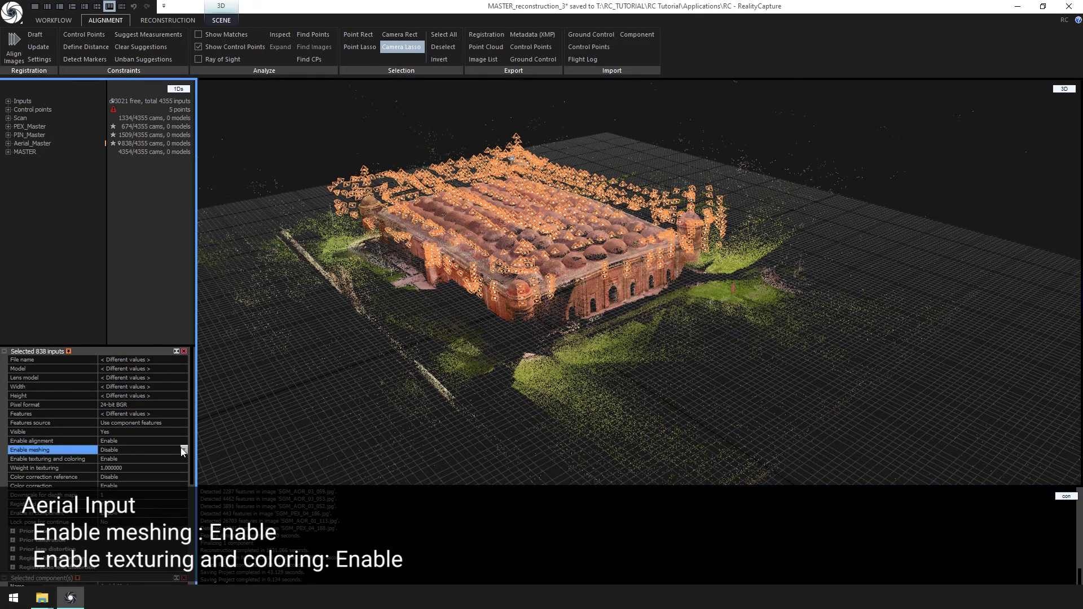
click(183, 449)
click(182, 462)
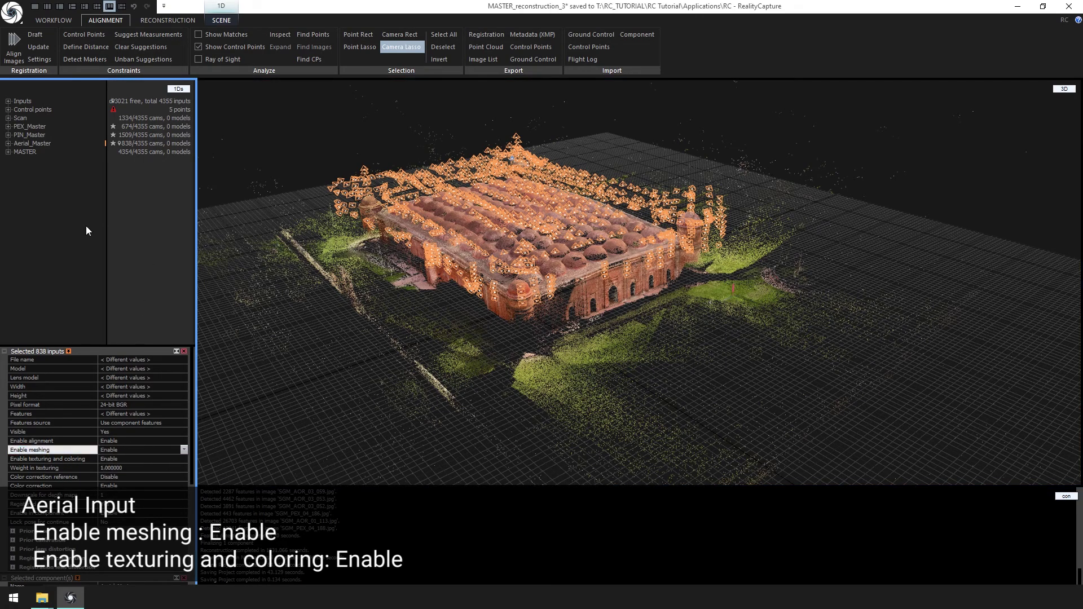
Deselect all inputs in MASTER and zoom the view in on the corner tower.
click(30, 153)
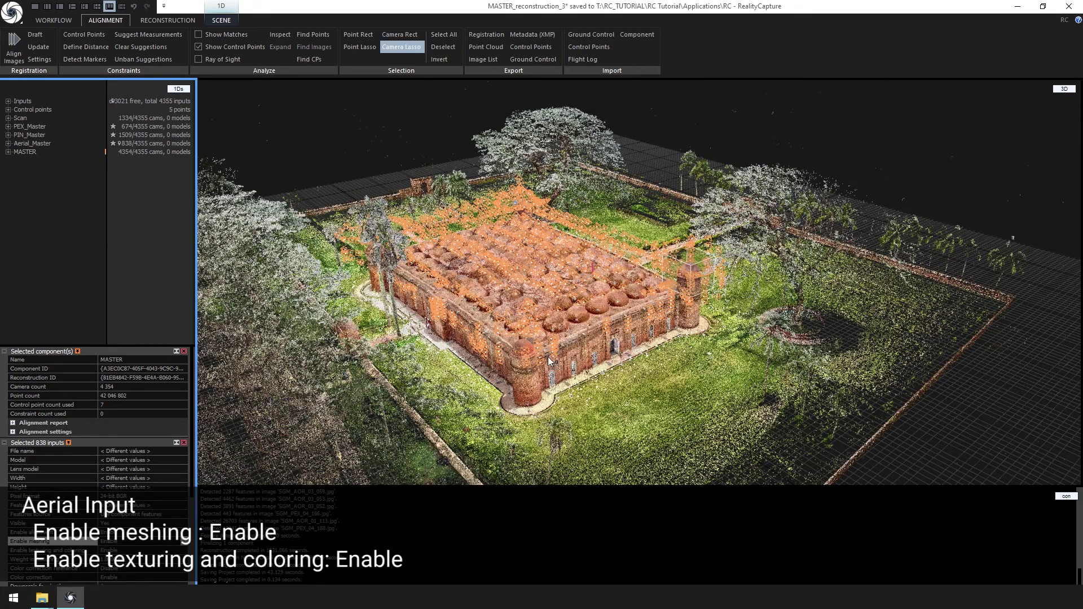
click(538, 365)
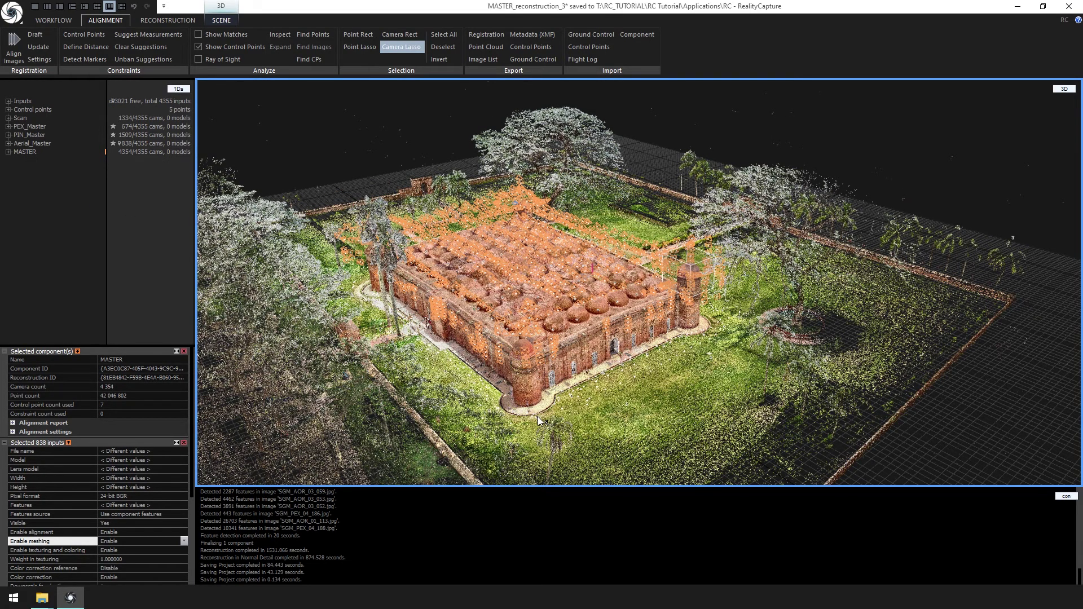
scroll(537, 416, up, 2)
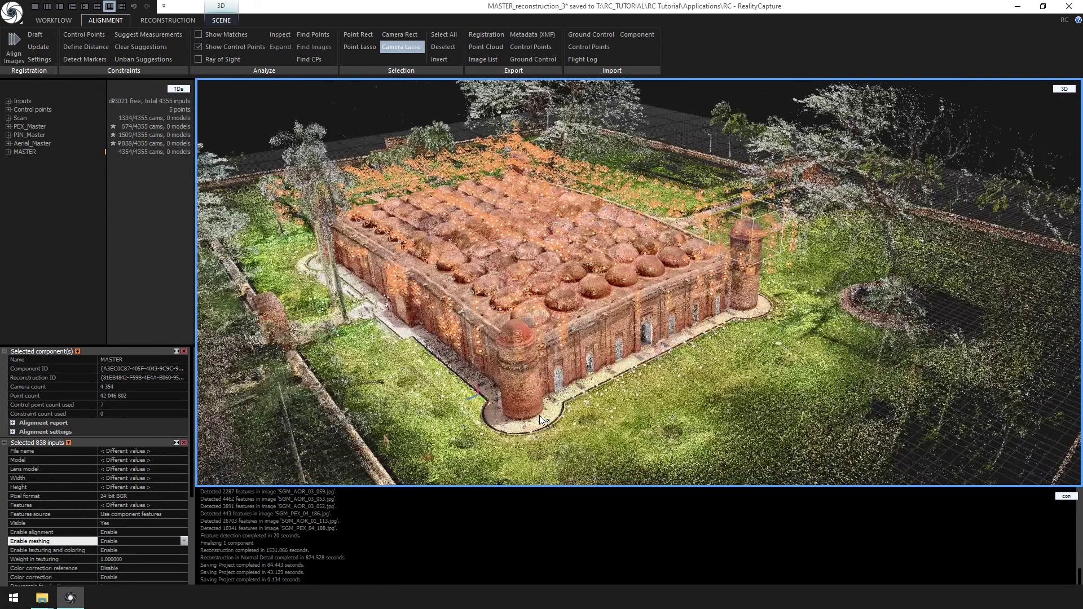
click(550, 445)
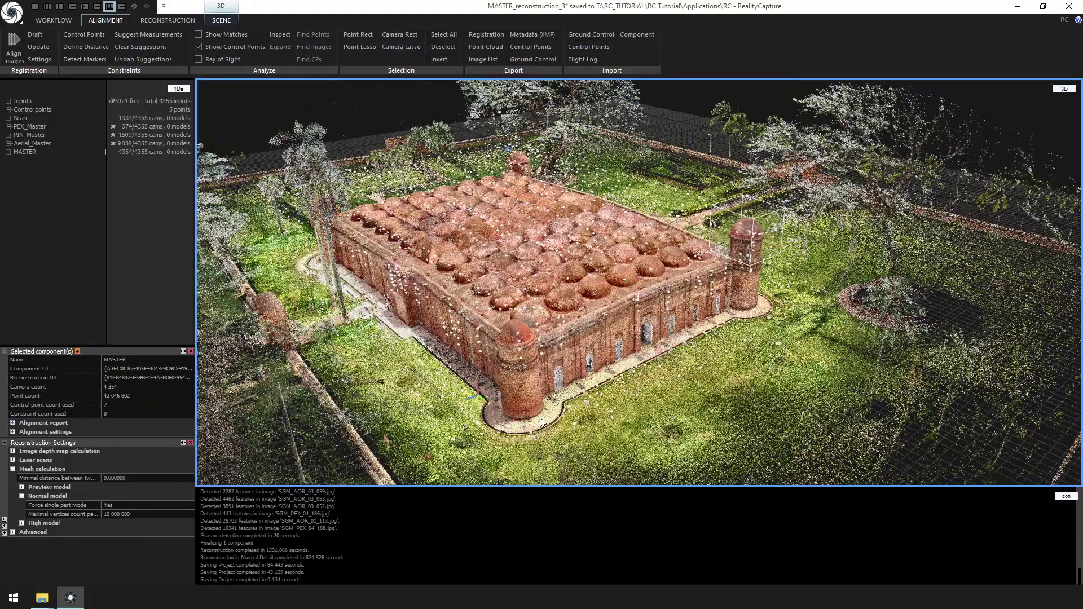
scroll(558, 417, up, 2)
drag(561, 416, 600, 301)
scroll(628, 335, up, 2)
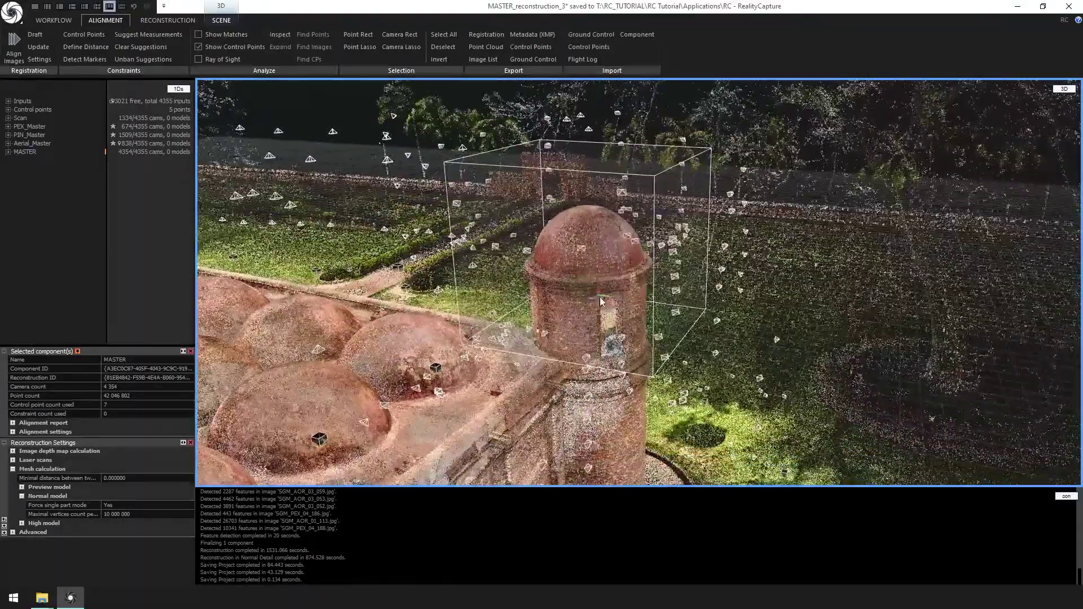
Create a clipping box from the reconstruction region and look down on the clipped tower.
click(221, 20)
click(693, 59)
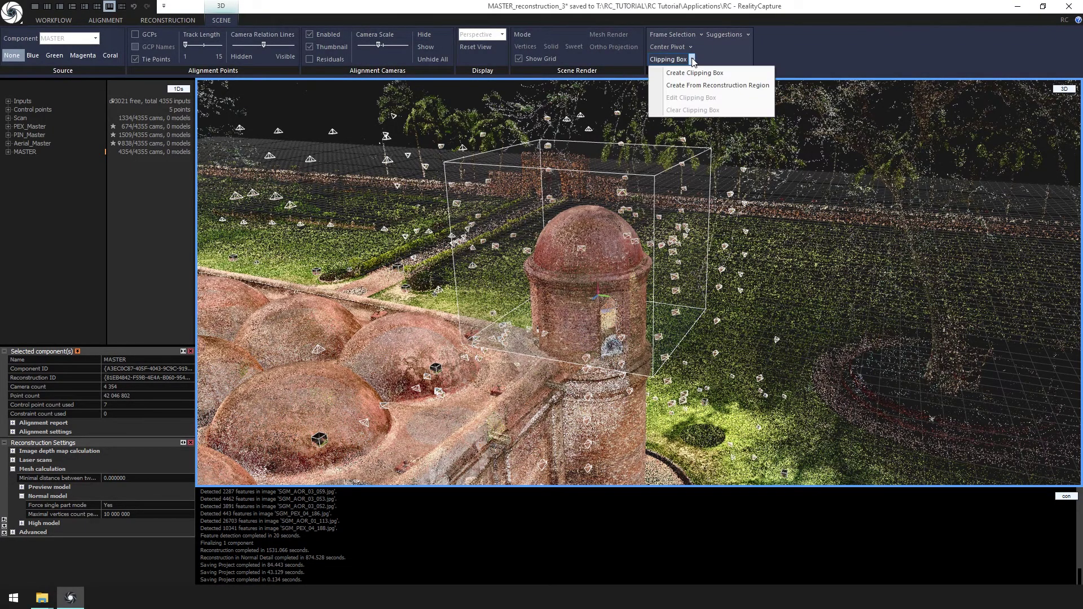
click(713, 87)
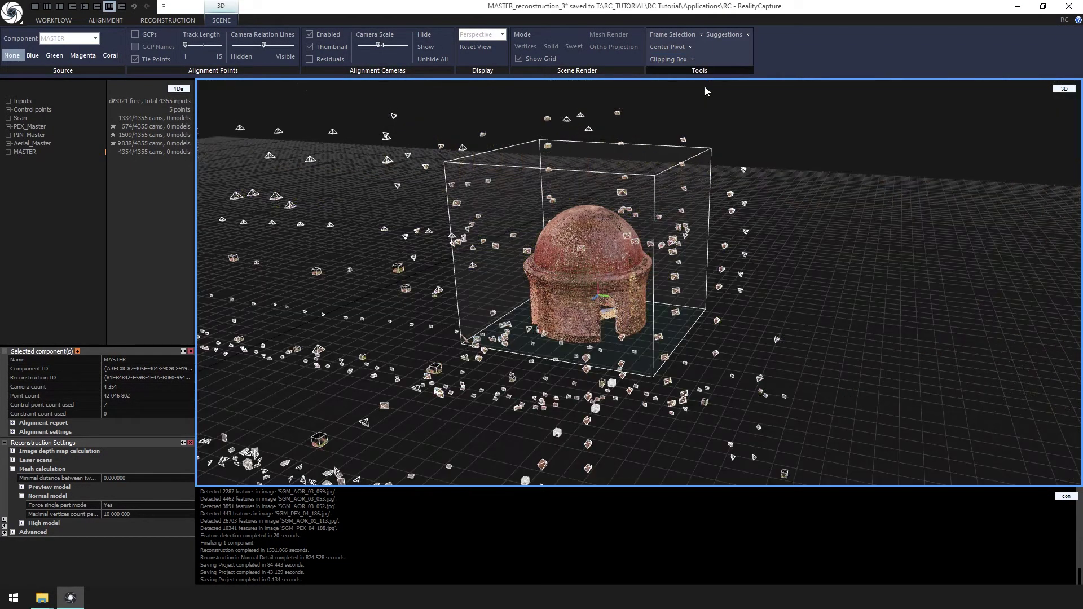
drag(690, 367, 688, 335)
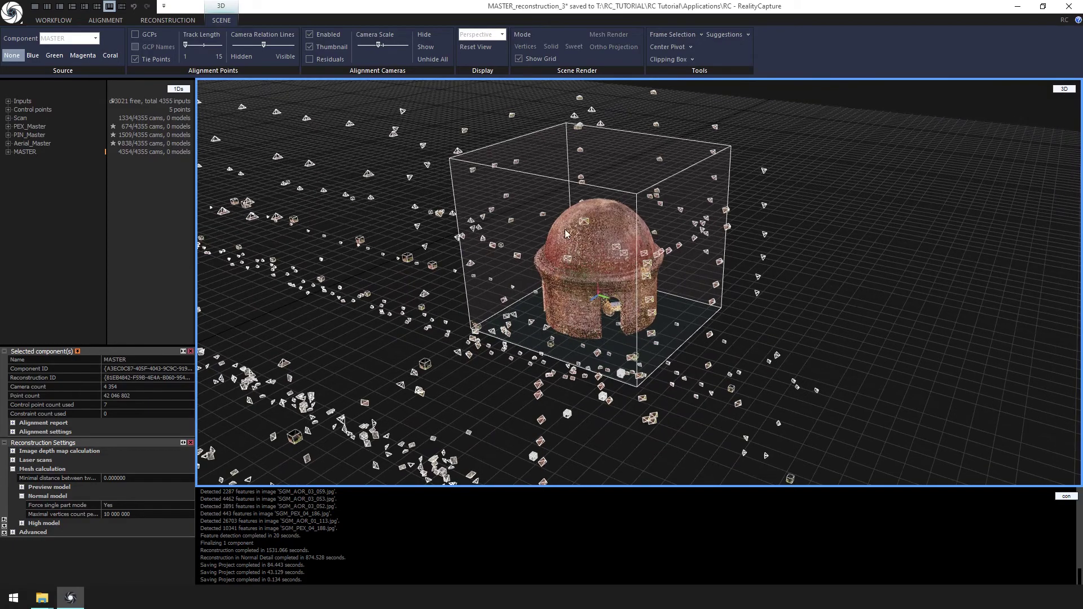
Lasso the dome points, find their images, invert, and disable the other 4,052 in the component.
click(105, 20)
click(359, 46)
mouse_move(849, 248)
mouse_down()
mouse_move(798, 424)
mouse_move(780, 405)
mouse_move(749, 424)
mouse_up()
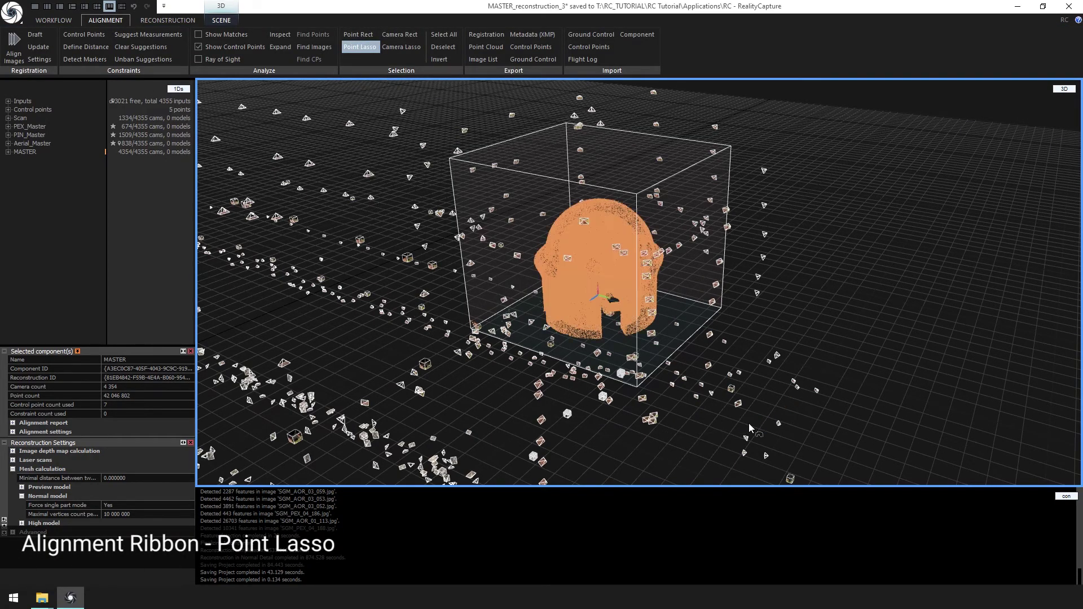
click(322, 46)
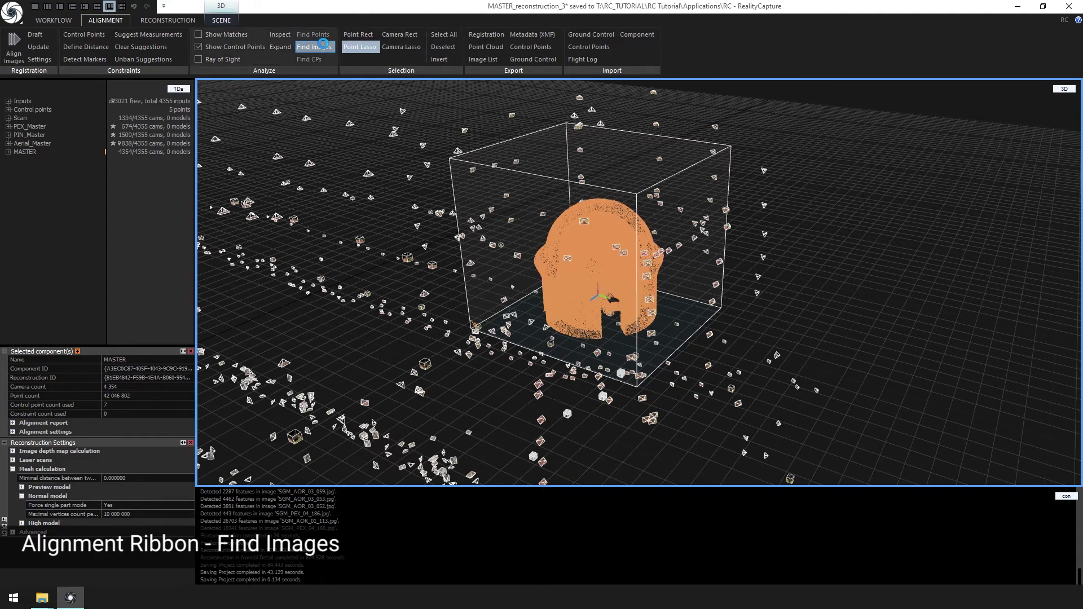
click(439, 59)
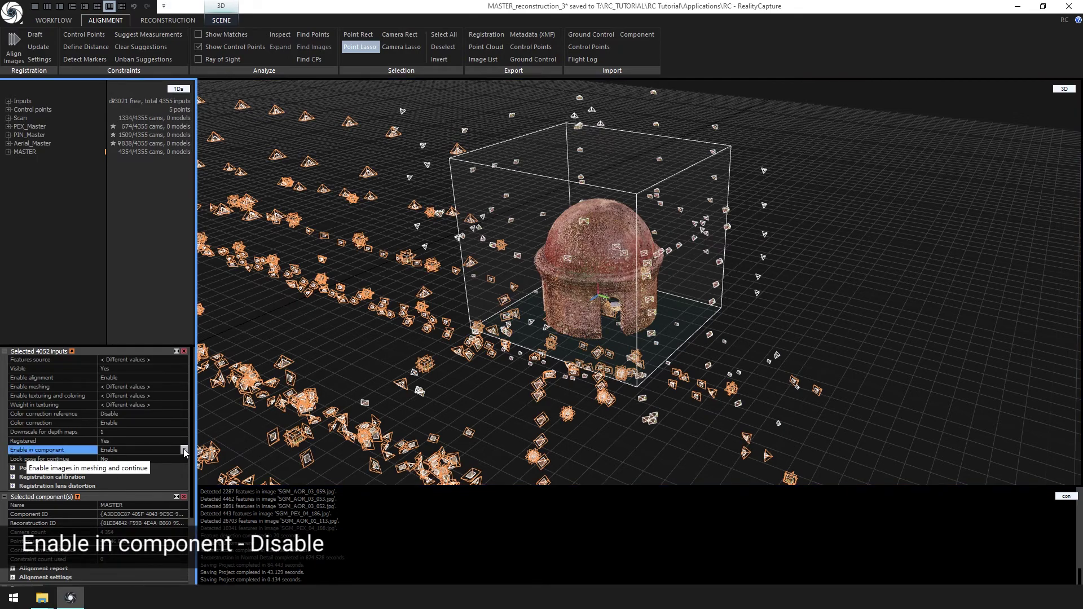
click(151, 450)
click(163, 466)
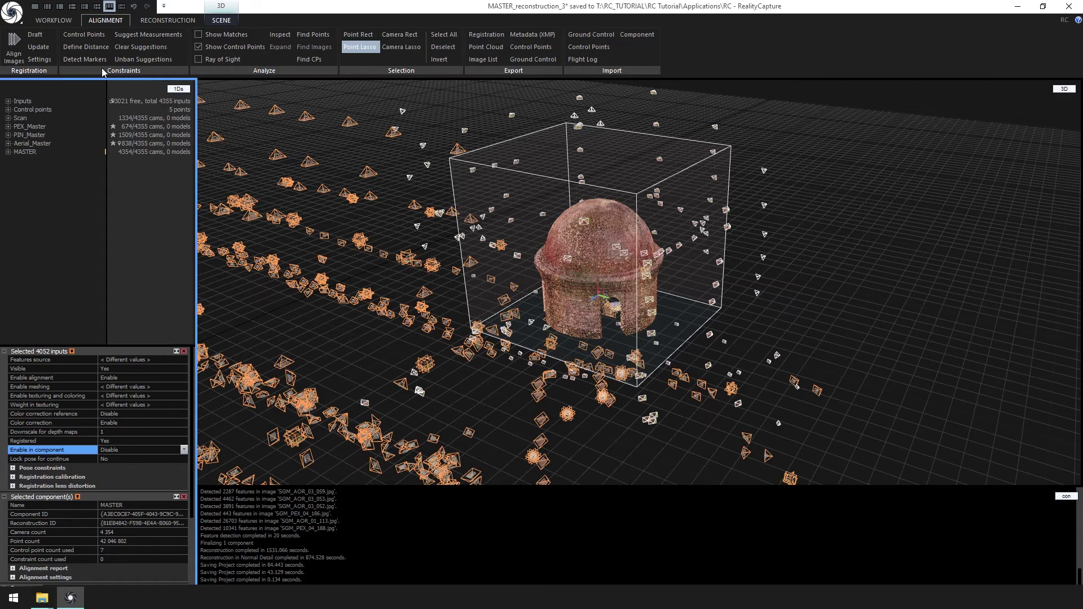
Run Normal Detail reconstruction on the tower and orbit the resulting mesh.
click(168, 20)
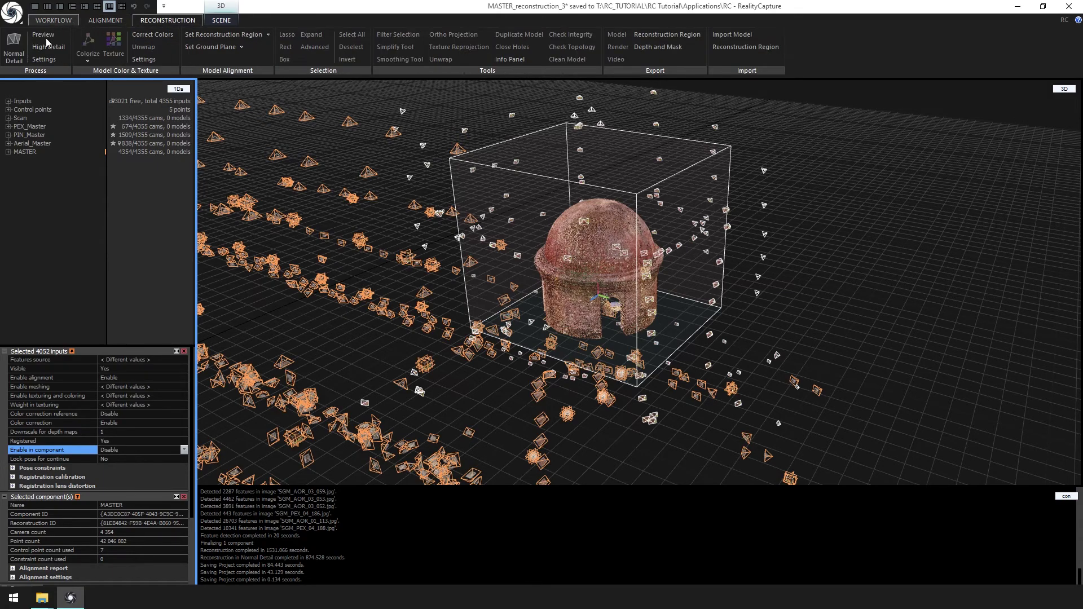
click(14, 48)
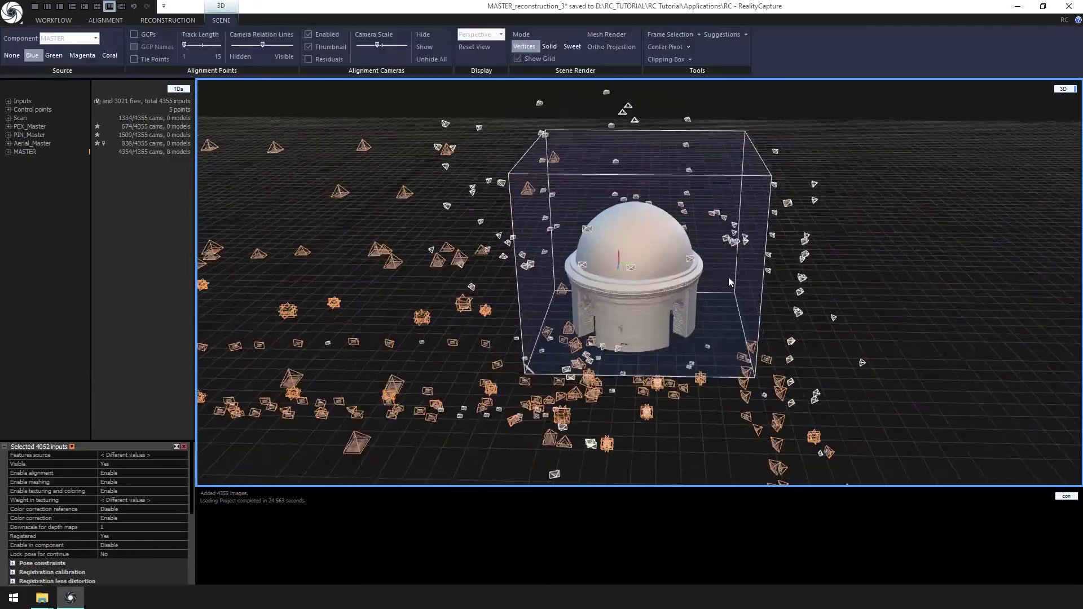
drag(729, 277, 647, 262)
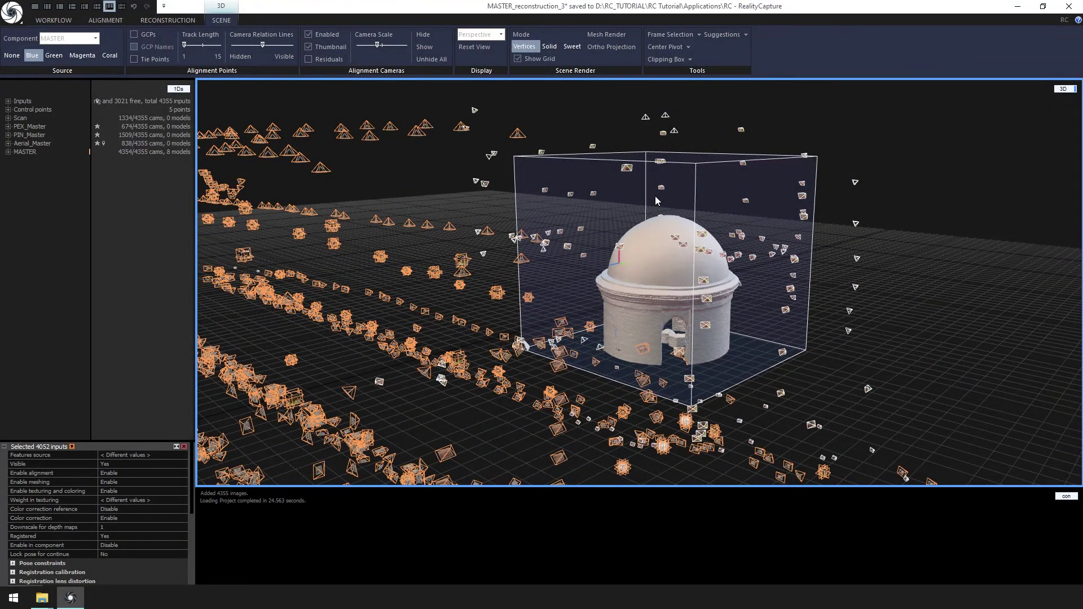
click(689, 59)
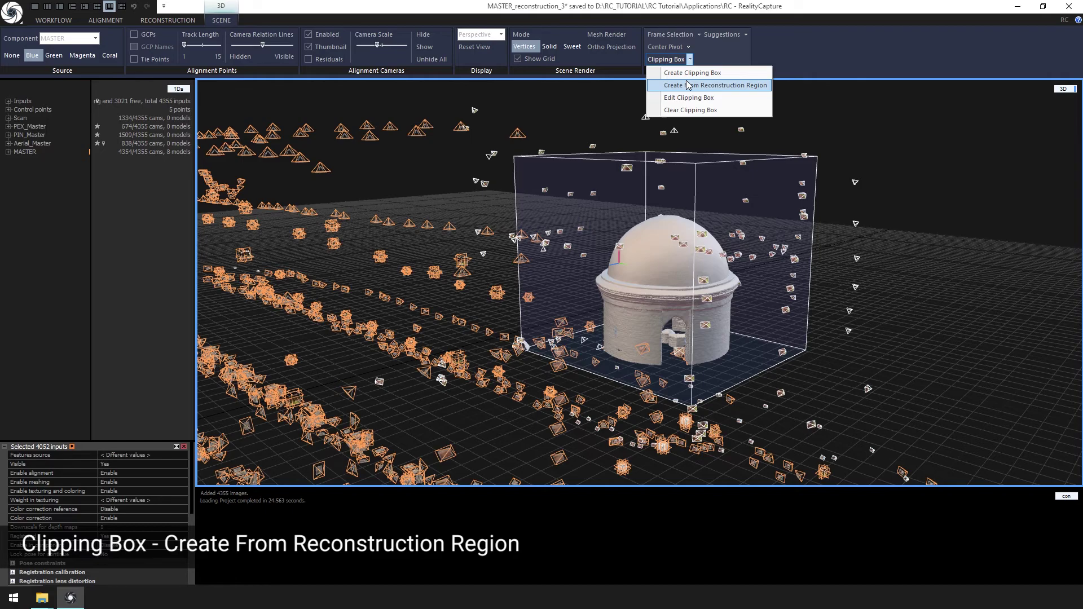
Edit the clipping box to slice down through the dome, then reset it to the region.
click(688, 85)
click(690, 60)
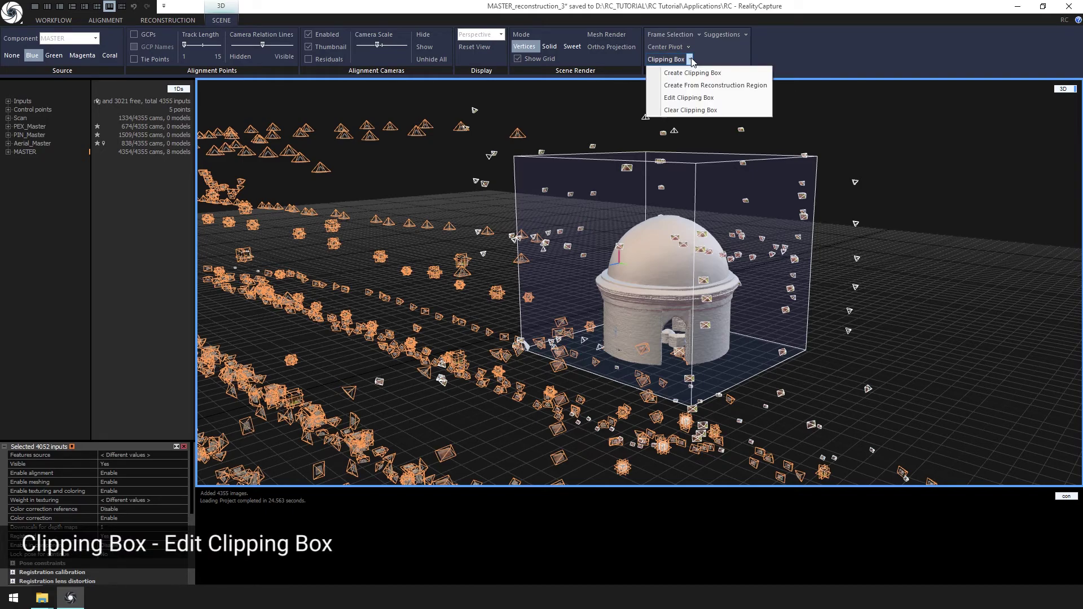
click(692, 98)
scroll(723, 343, up, 5)
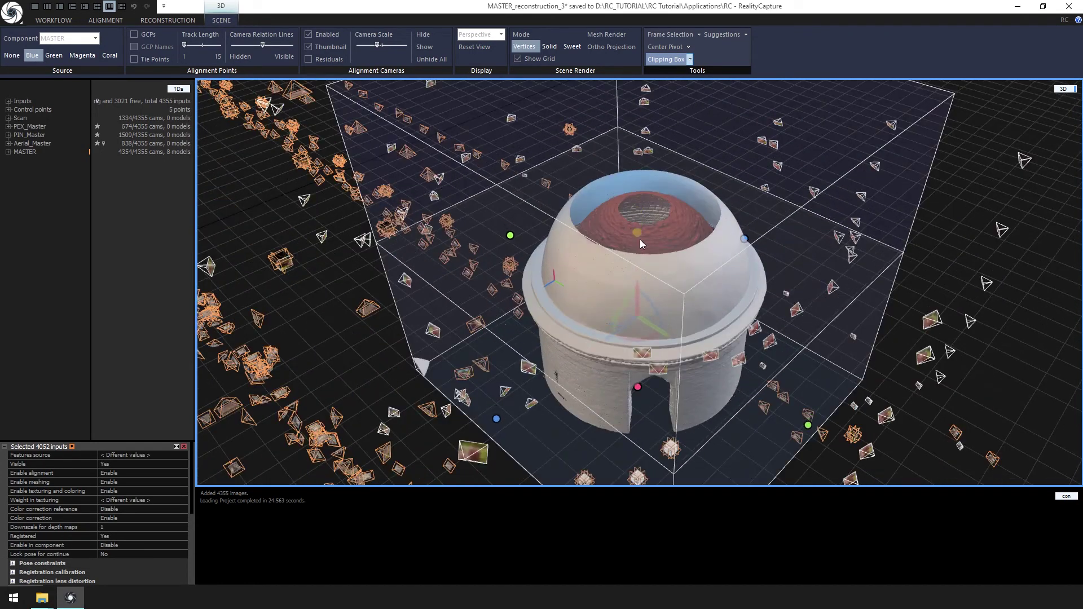
drag(640, 245, 705, 265)
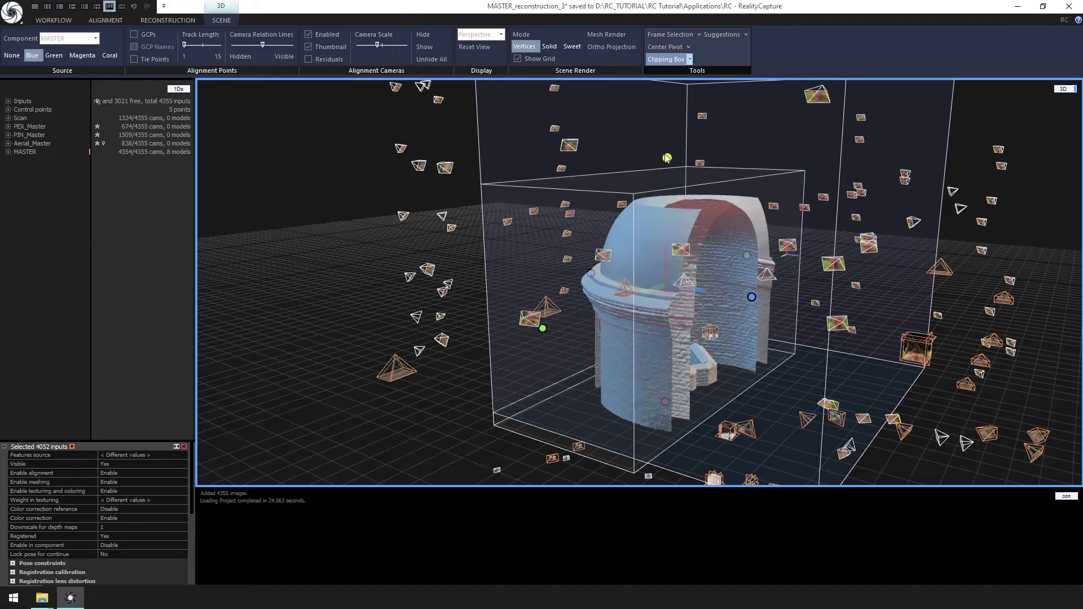
drag(667, 158, 717, 293)
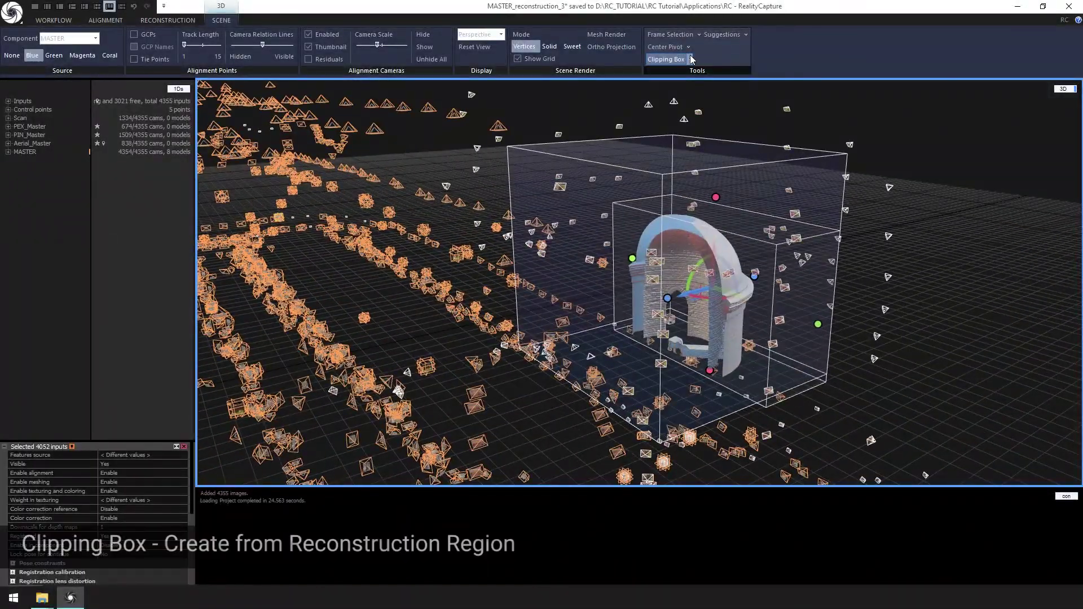
click(689, 60)
click(681, 88)
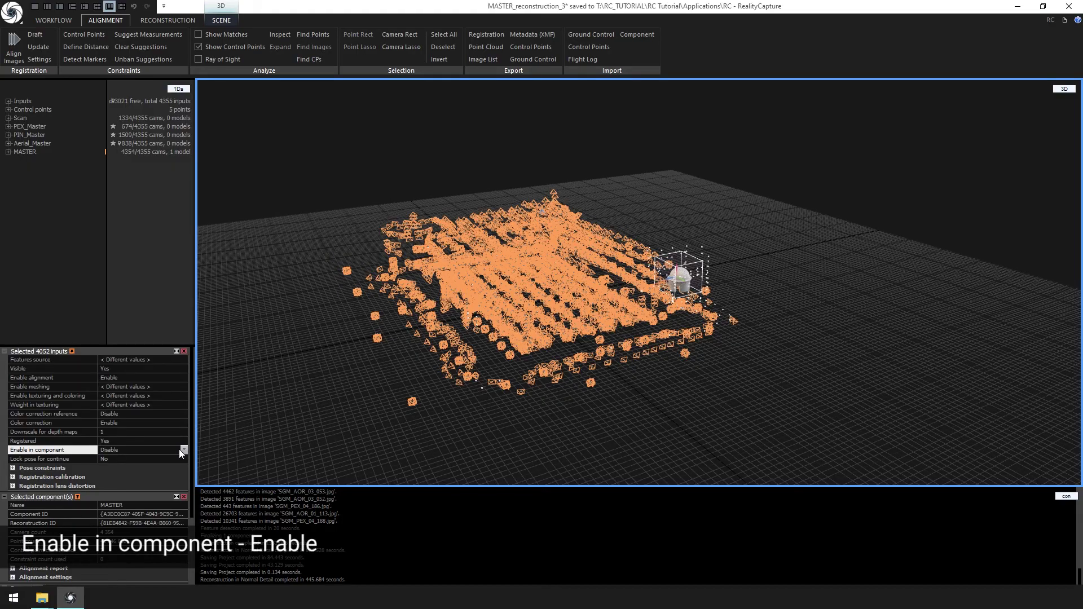
Re-enable the 4,052 inputs, clear the clipping box, and show the whole site's tie points from above.
click(183, 450)
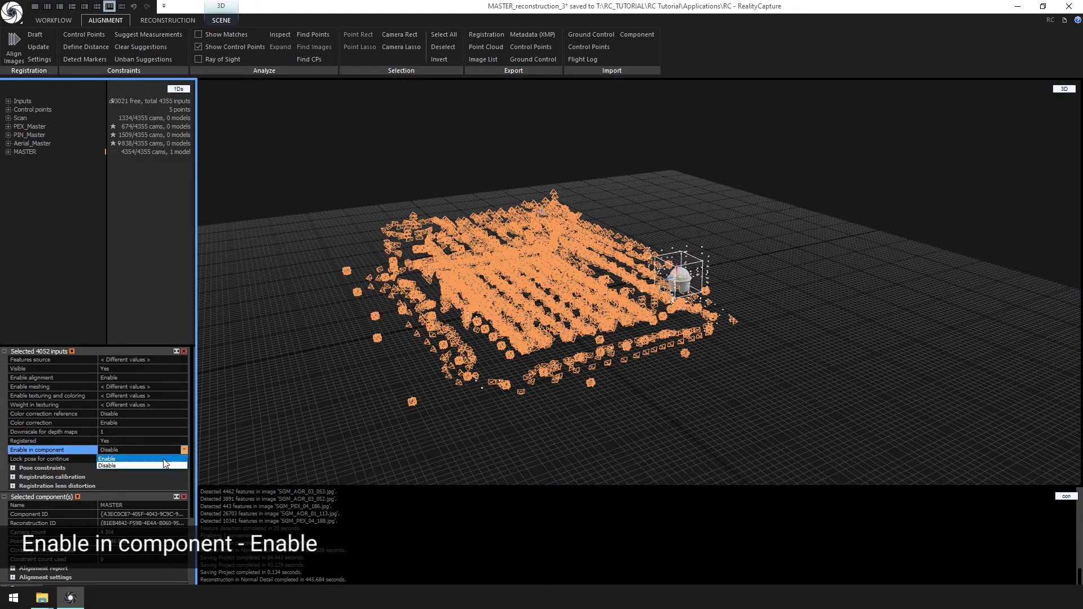
click(163, 460)
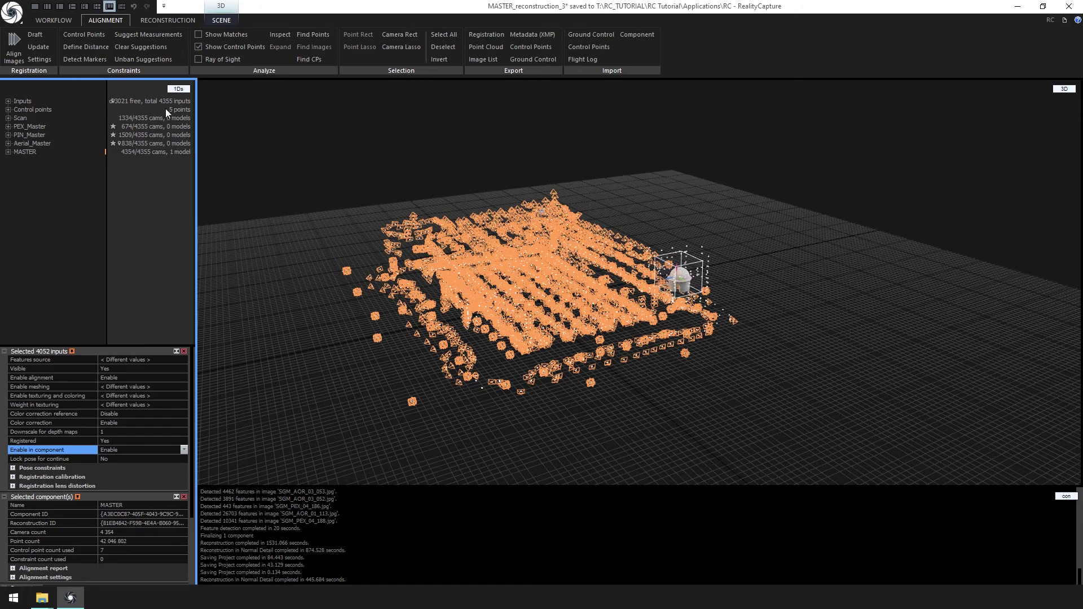
click(221, 19)
click(692, 59)
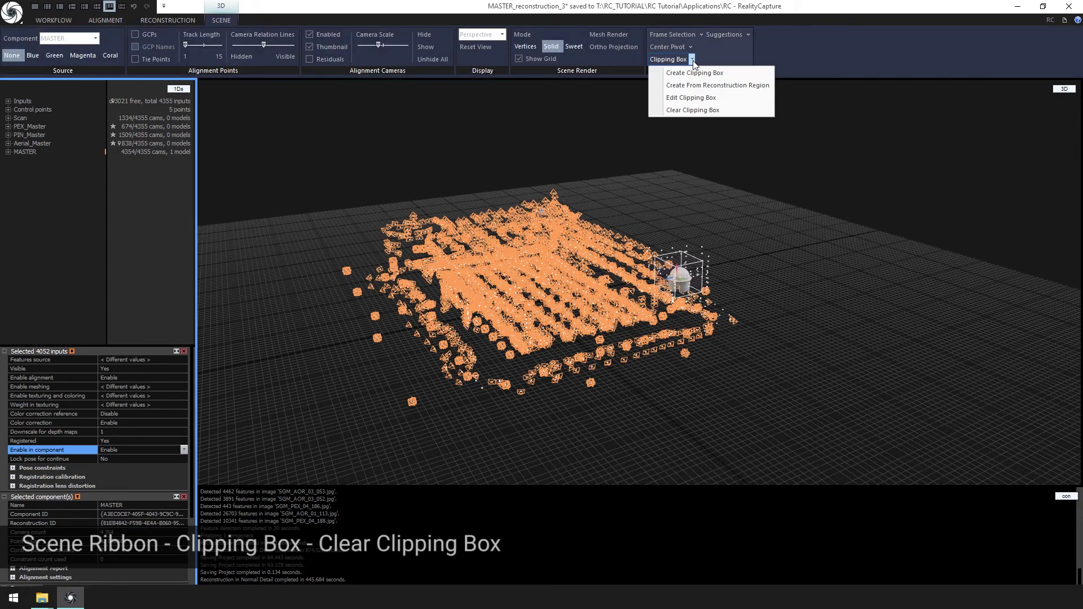
click(693, 110)
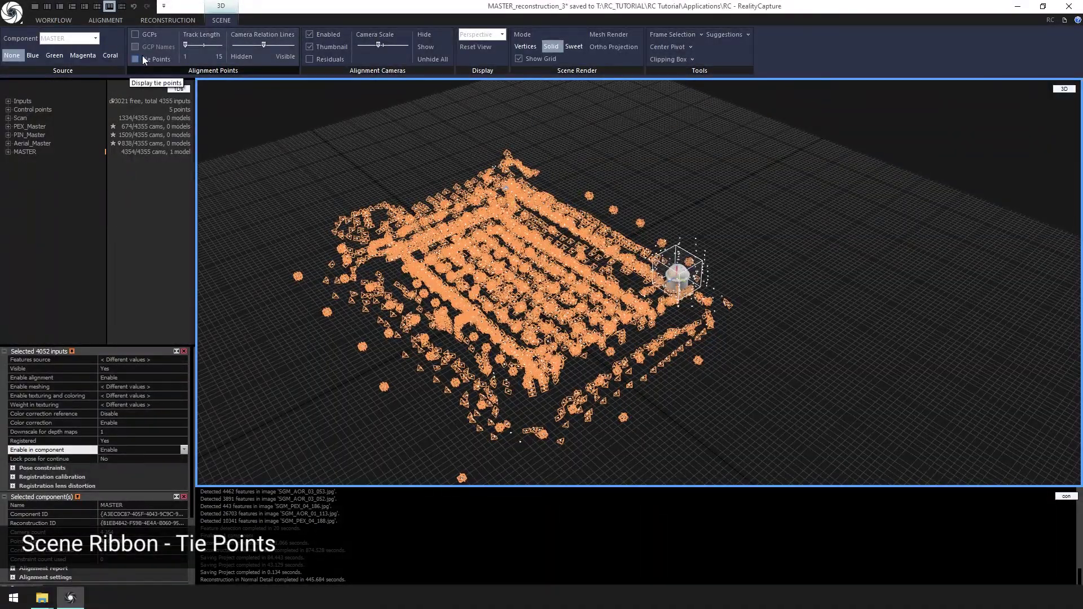
click(145, 58)
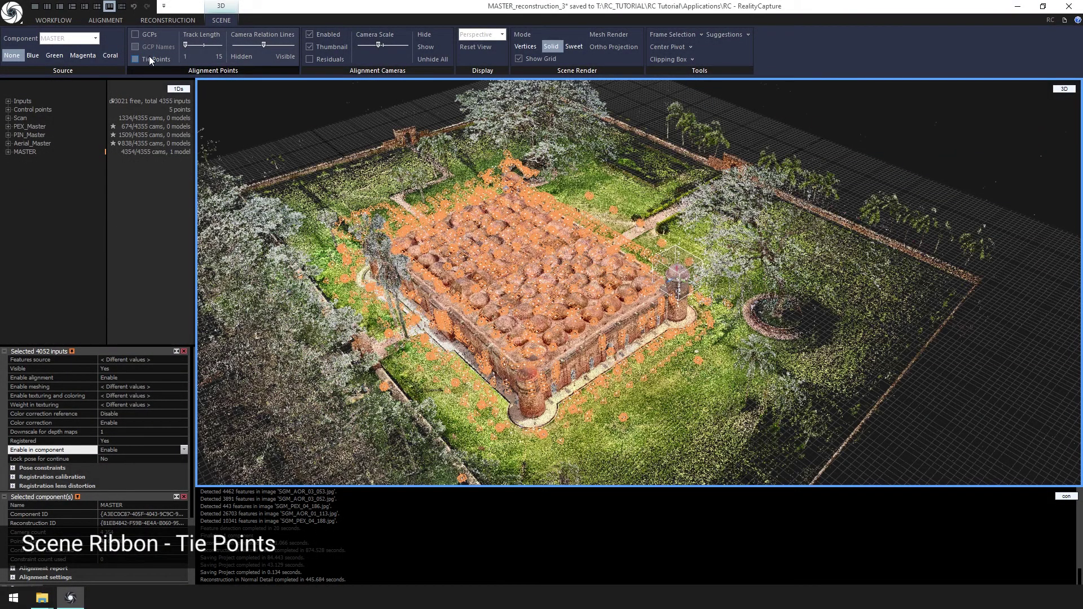
drag(550, 243, 539, 276)
Clear the input selection and inspect the mosque from low oblique and side views.
click(651, 258)
scroll(650, 257, down, 3)
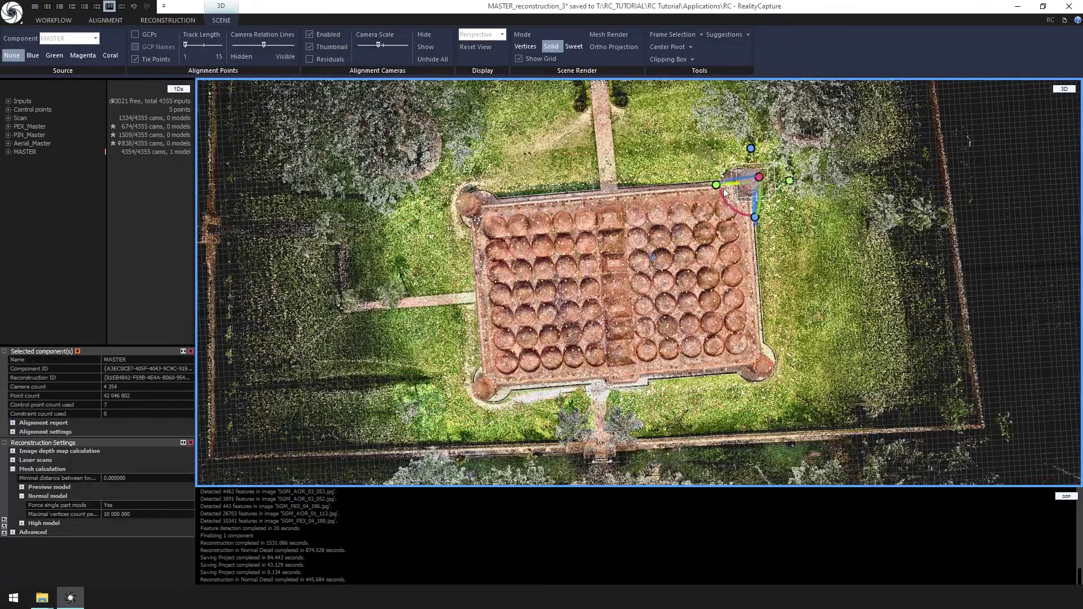
drag(418, 193, 706, 402)
scroll(706, 402, down, 6)
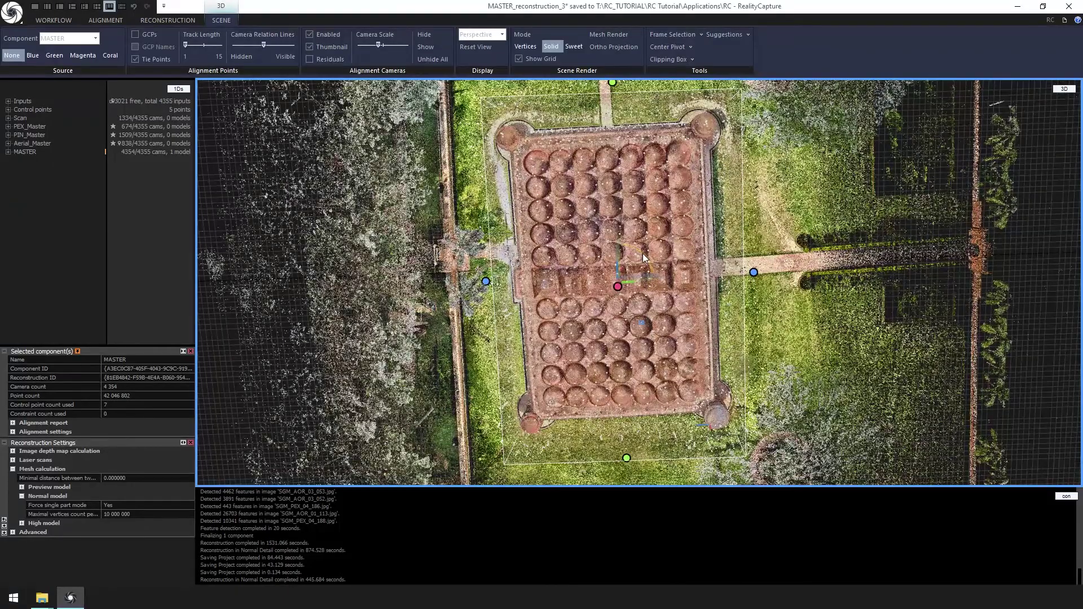
drag(642, 253, 661, 86)
Clip the scene to the reconstruction region and check the mosque from above and obliquely.
click(692, 59)
click(696, 82)
mouse_move(795, 442)
mouse_down()
mouse_move(806, 473)
mouse_move(784, 445)
mouse_up()
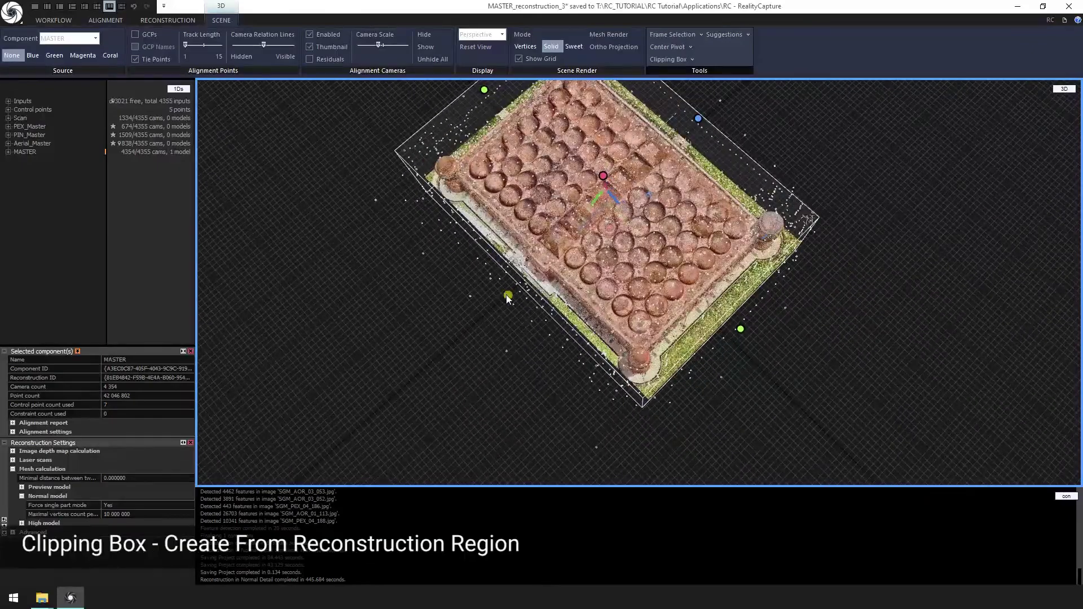
drag(702, 86, 666, 187)
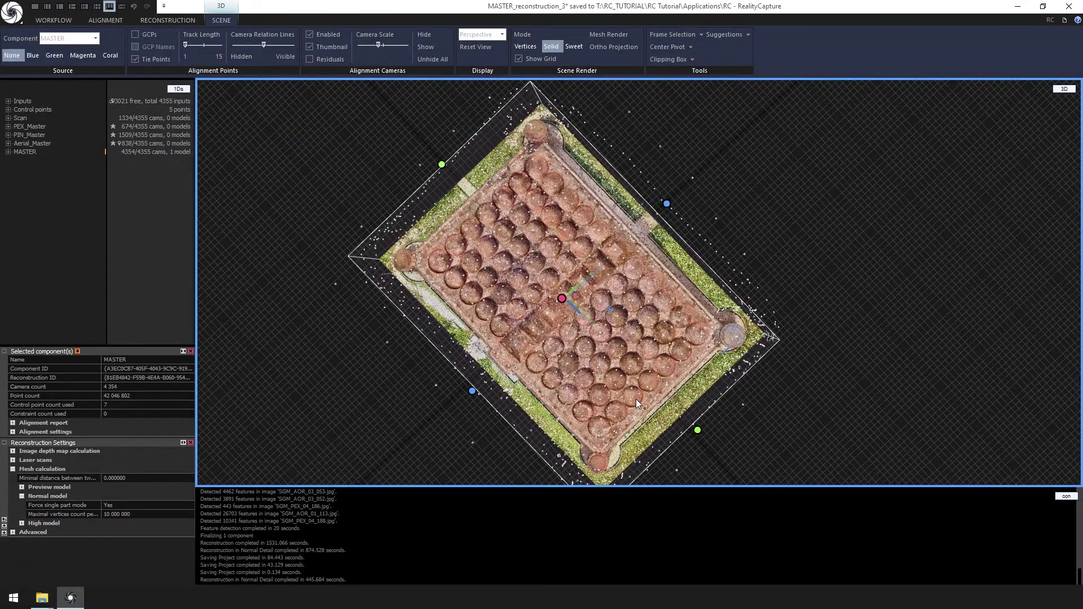
drag(666, 425, 637, 328)
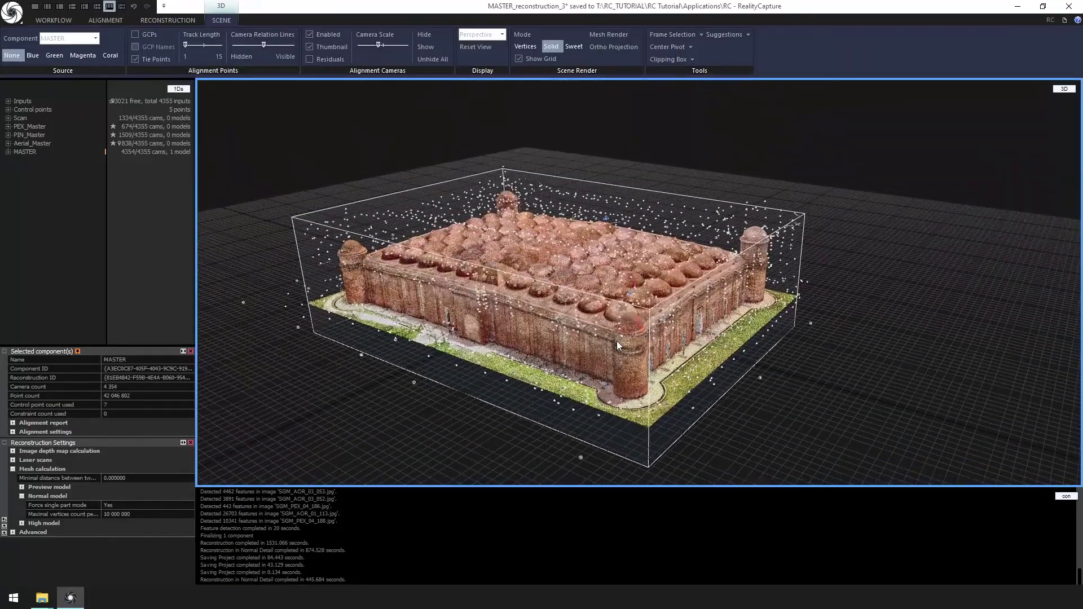
Set Force single part mode to No and start a Normal Detail reconstruction.
click(153, 20)
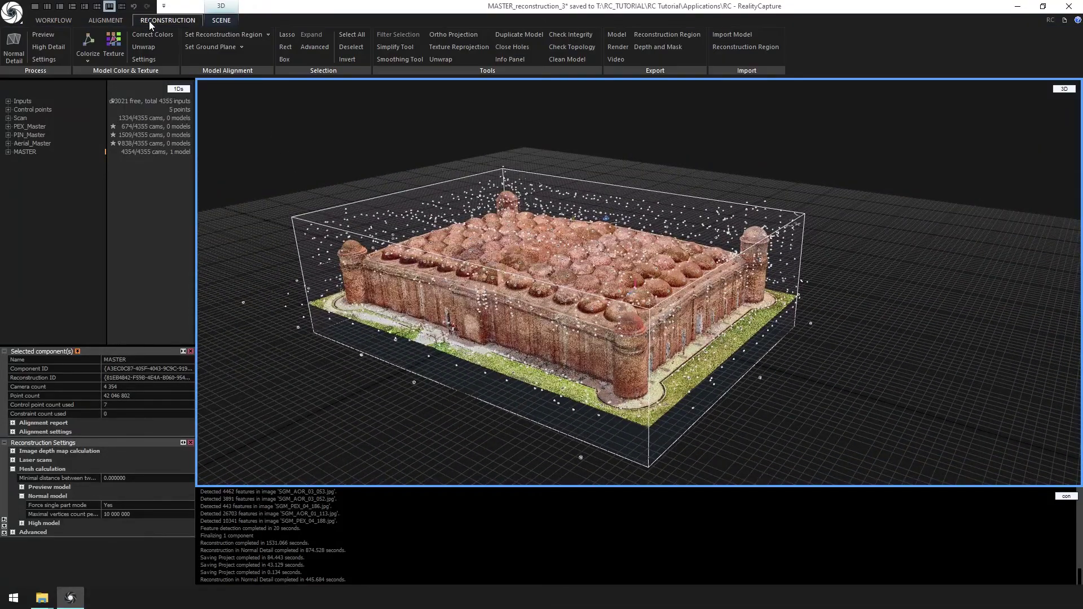
click(45, 60)
click(116, 415)
click(190, 415)
click(181, 427)
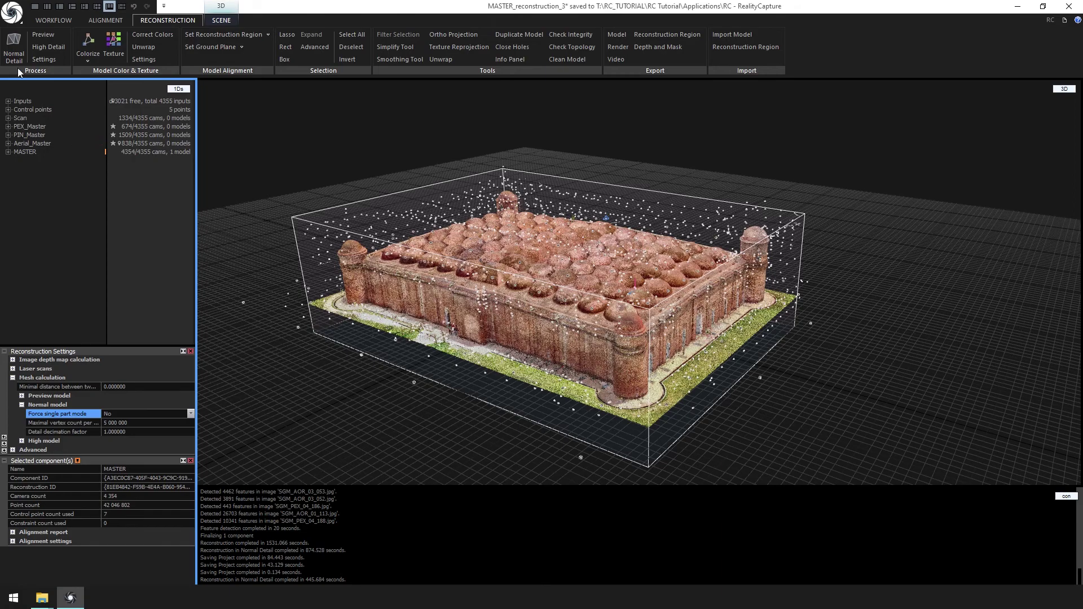
click(13, 48)
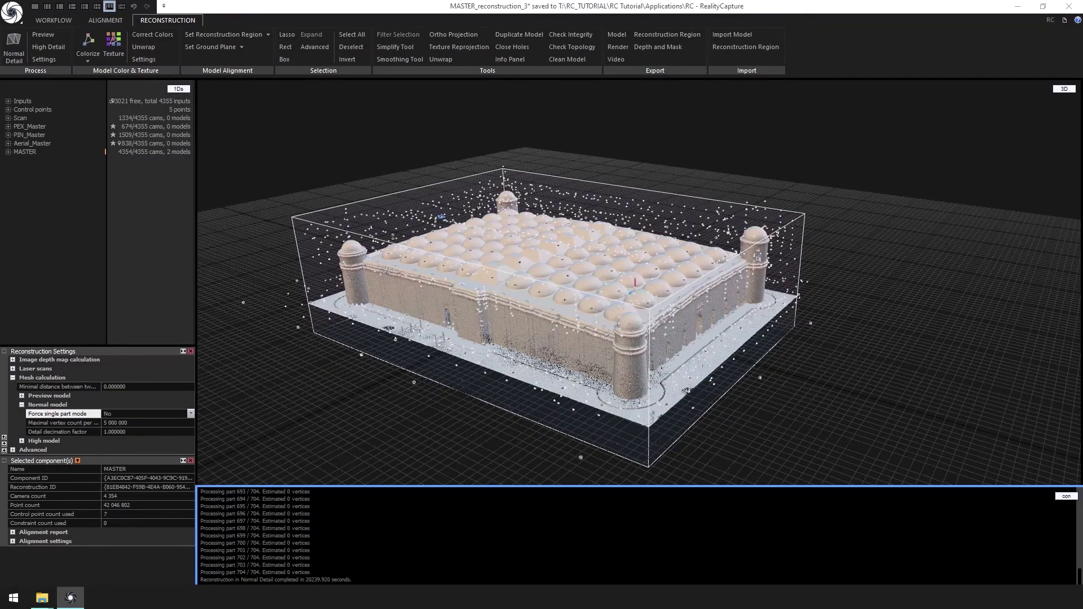
Orbit around the finished Normal Detail mesh and expand the MASTER component.
drag(835, 390, 540, 293)
drag(618, 353, 644, 337)
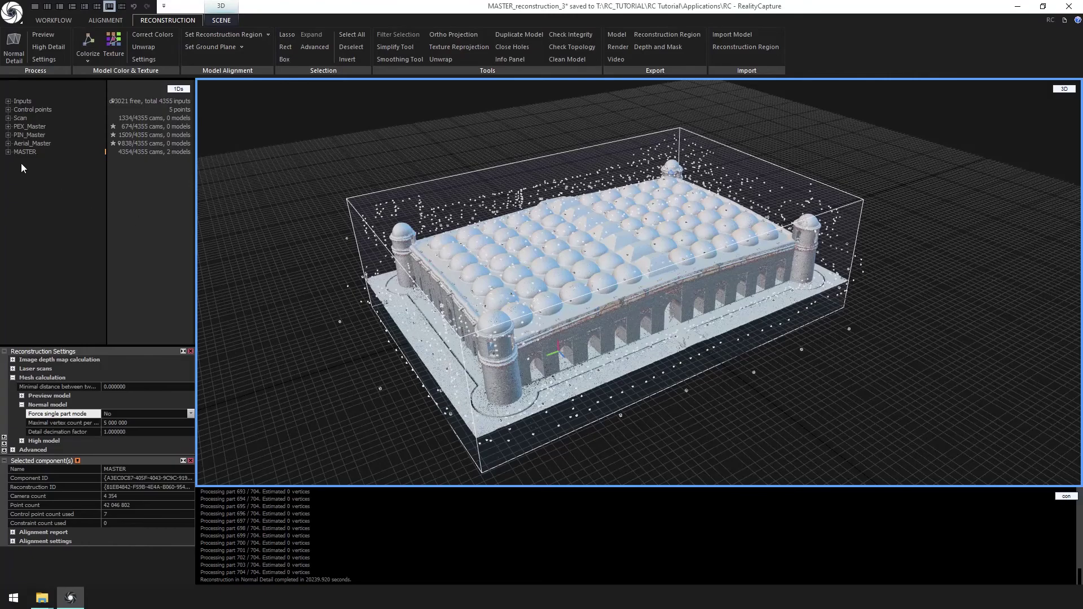
click(8, 151)
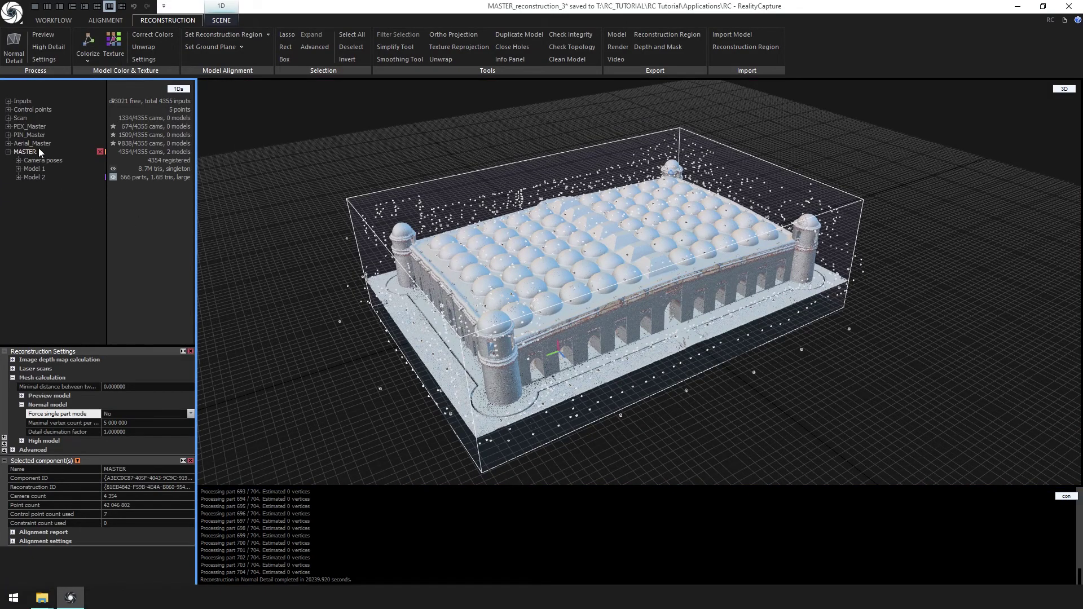
Rename Model 1 to 'Test-Model' and select the 1.6-billion-triangle Model 2.
click(33, 168)
click(134, 360)
text(Test-)
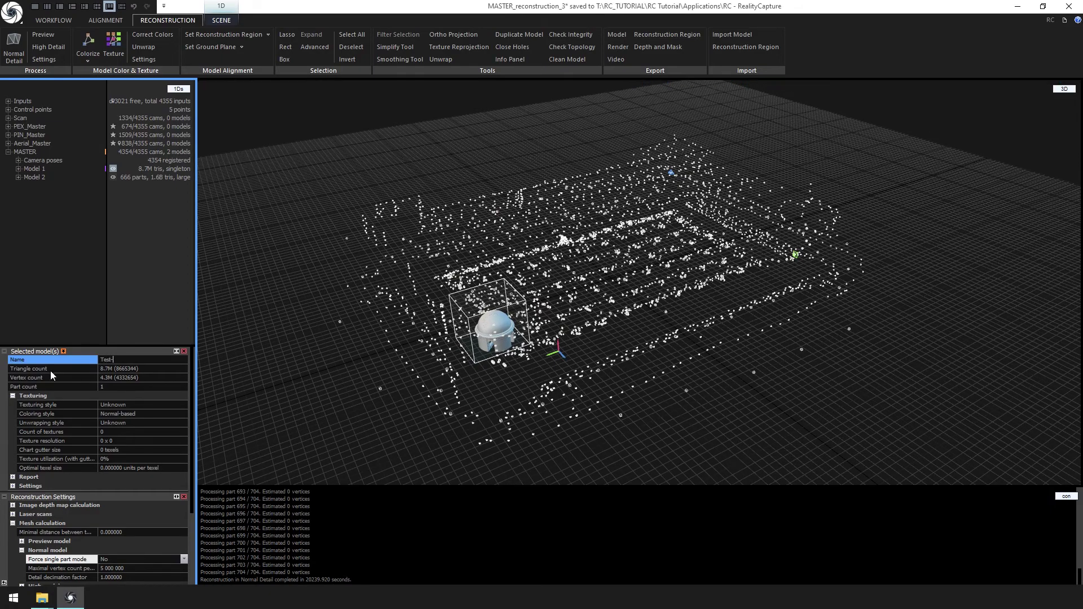
text(Model)
key(Return)
click(55, 176)
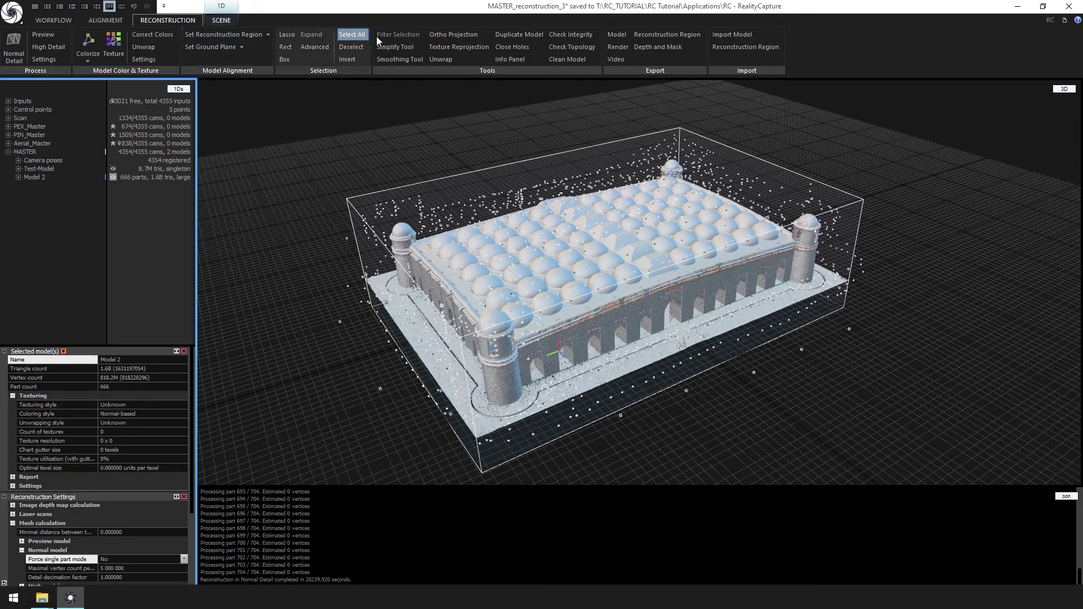
Simplify Model 2 with a target triangle count of 39 000 000.
click(395, 47)
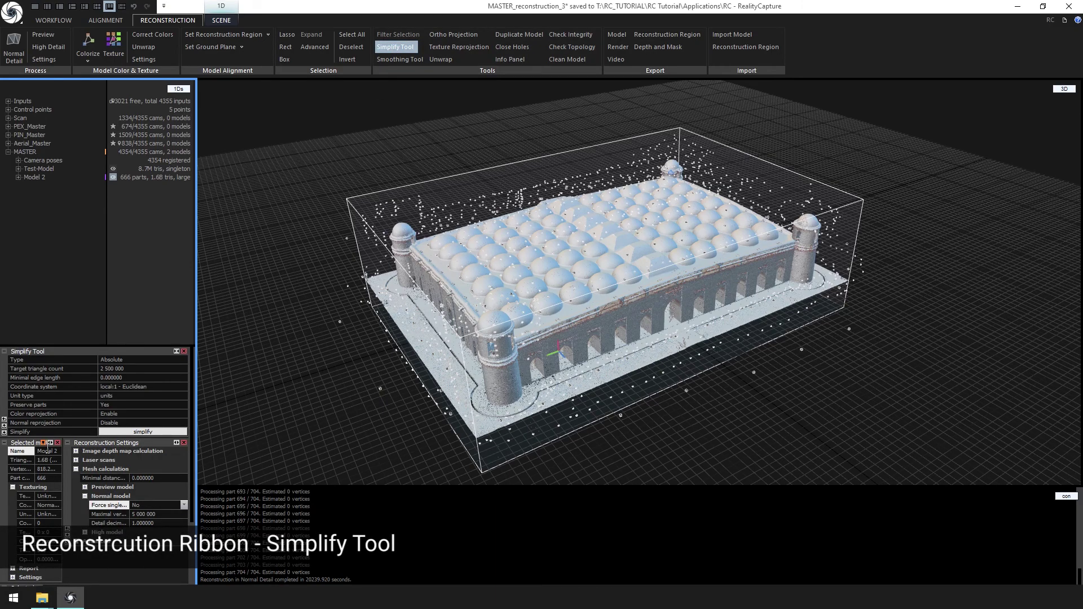
click(108, 370)
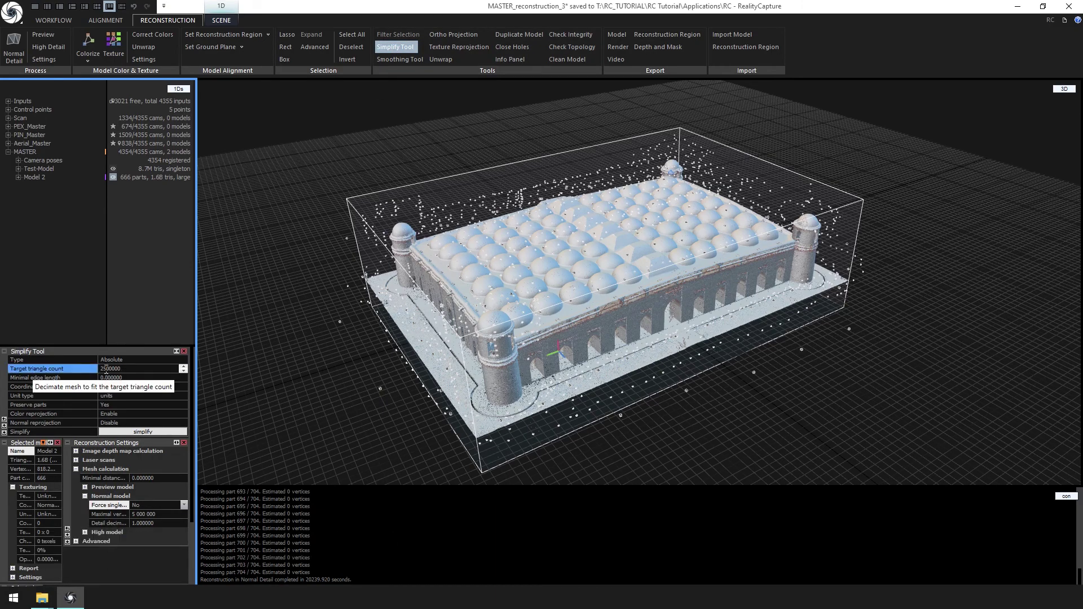
key(BackSpace)
key(BackSpace)
text(3)
key(Return)
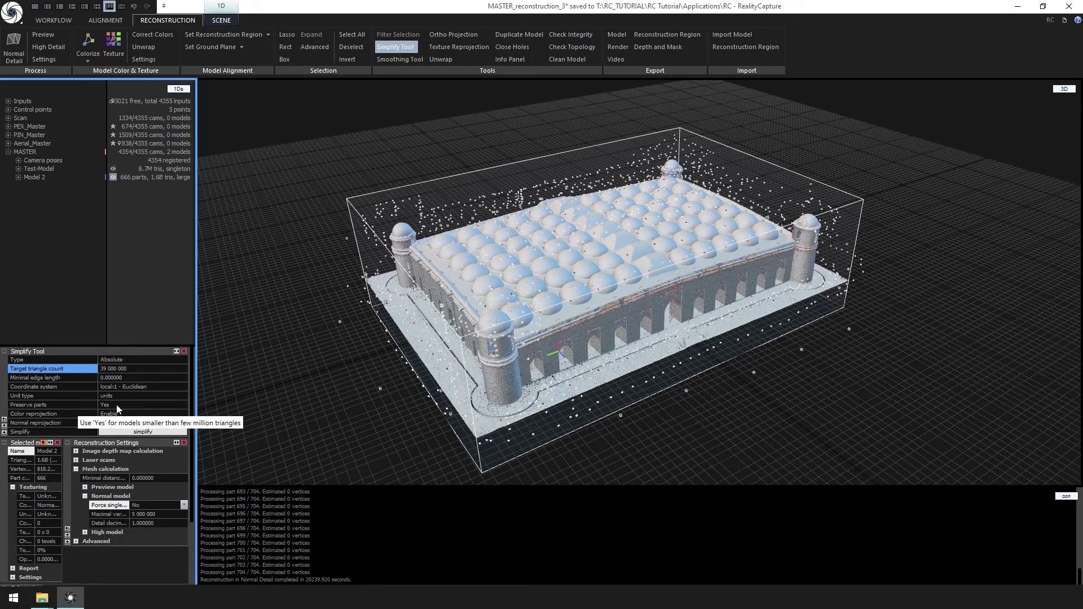
click(143, 432)
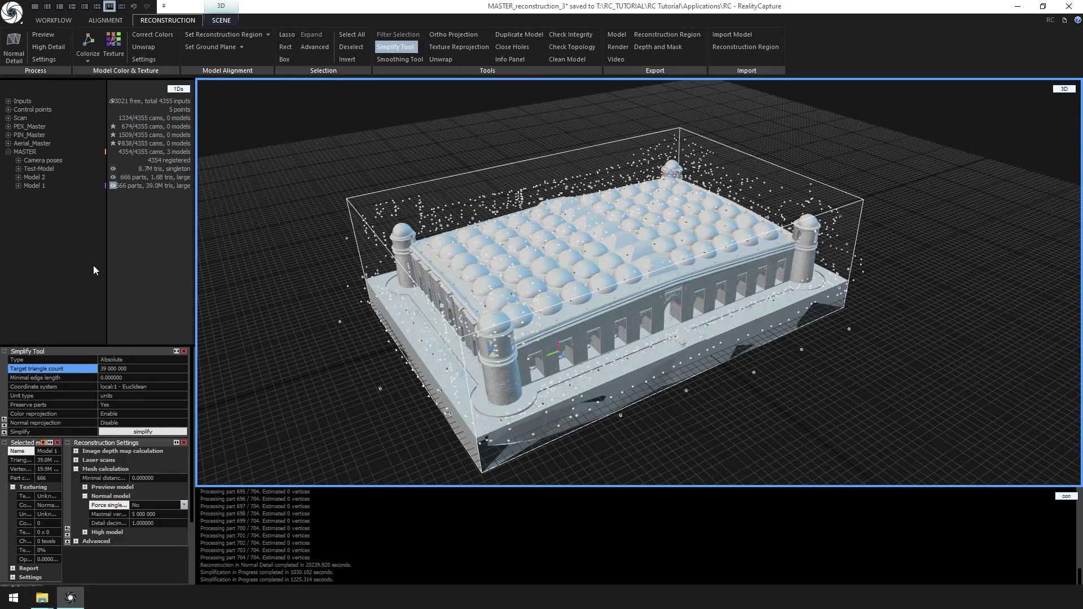
Close the reconstruction settings and selected model panels, then open the Advanced Selection Tool.
click(184, 442)
click(191, 442)
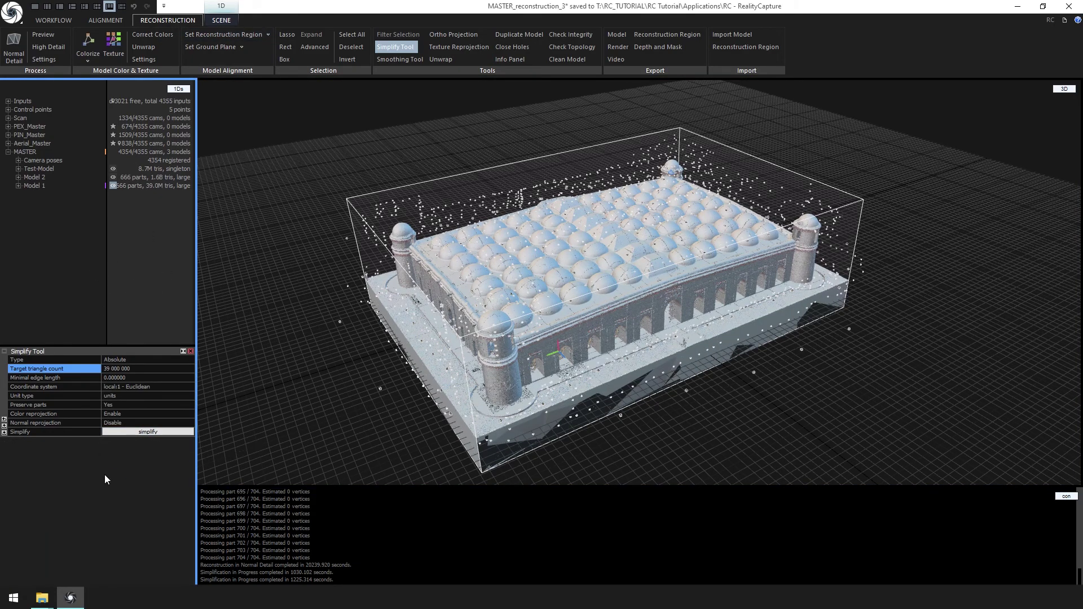
click(307, 49)
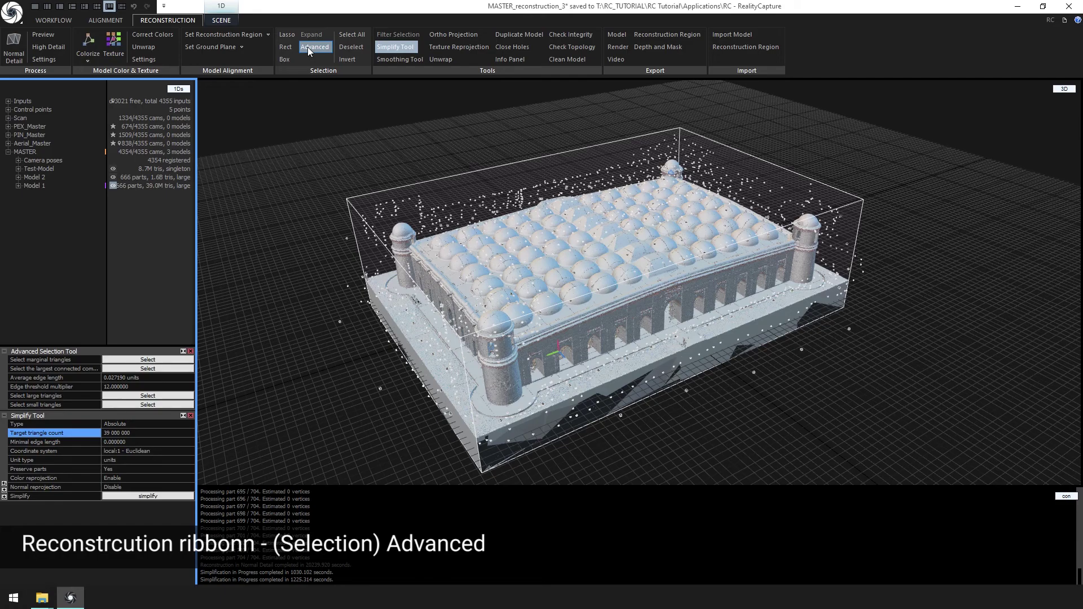
Filter the marginal triangles out into Model 3, then select its largest connected component.
click(125, 360)
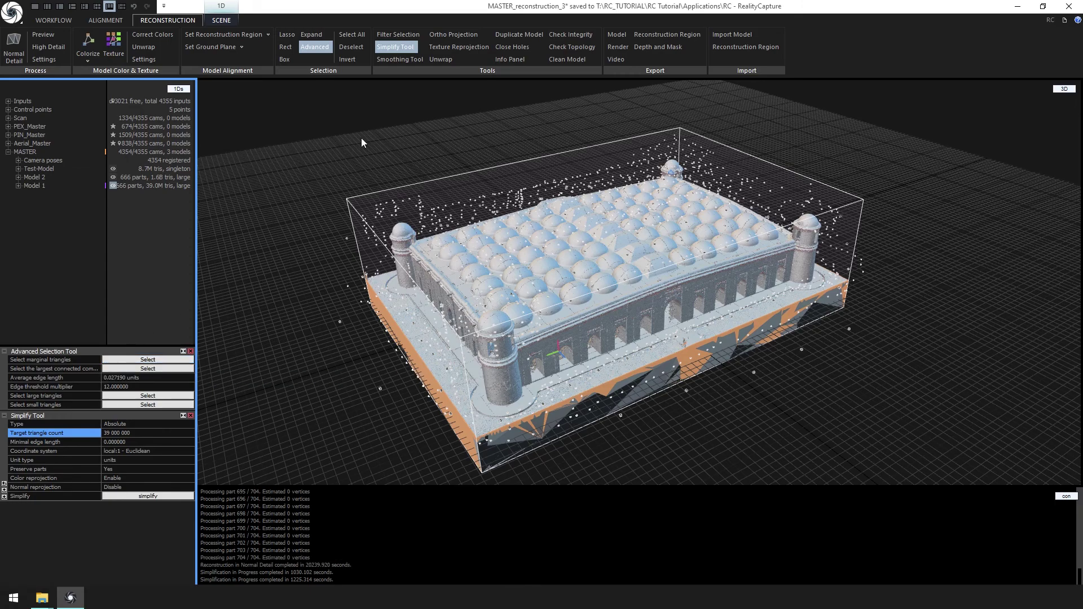
click(389, 36)
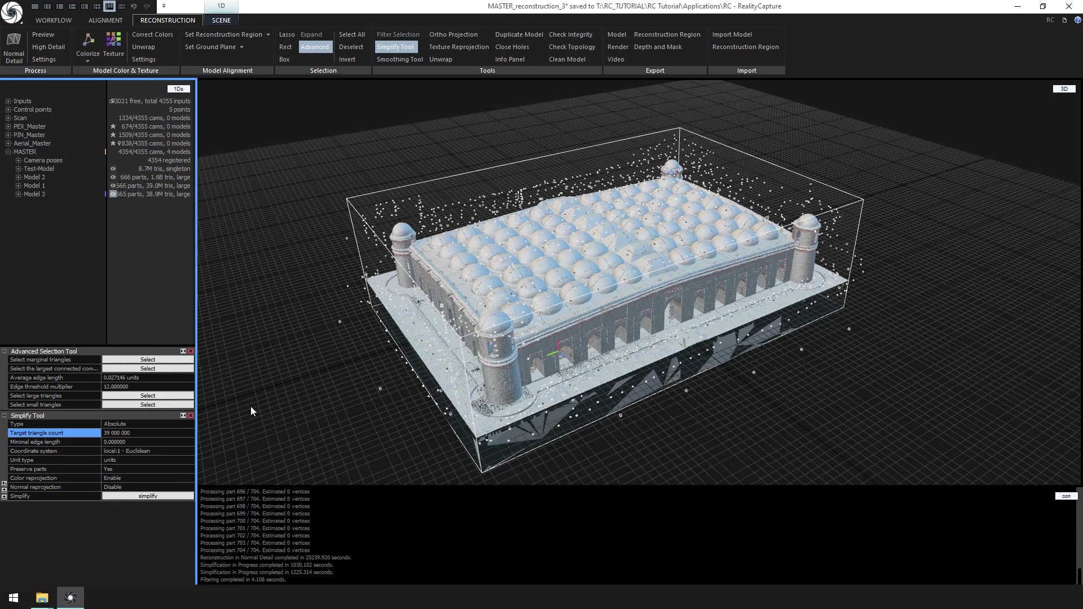
click(146, 370)
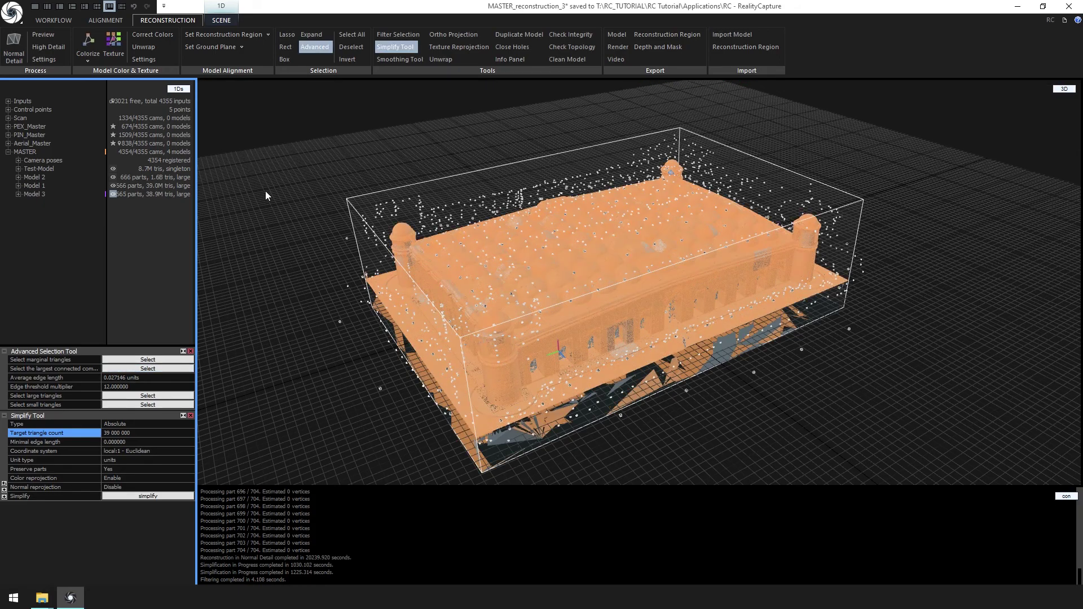
Invert the selection and filter out the floating fragments, creating Model 4.
click(343, 59)
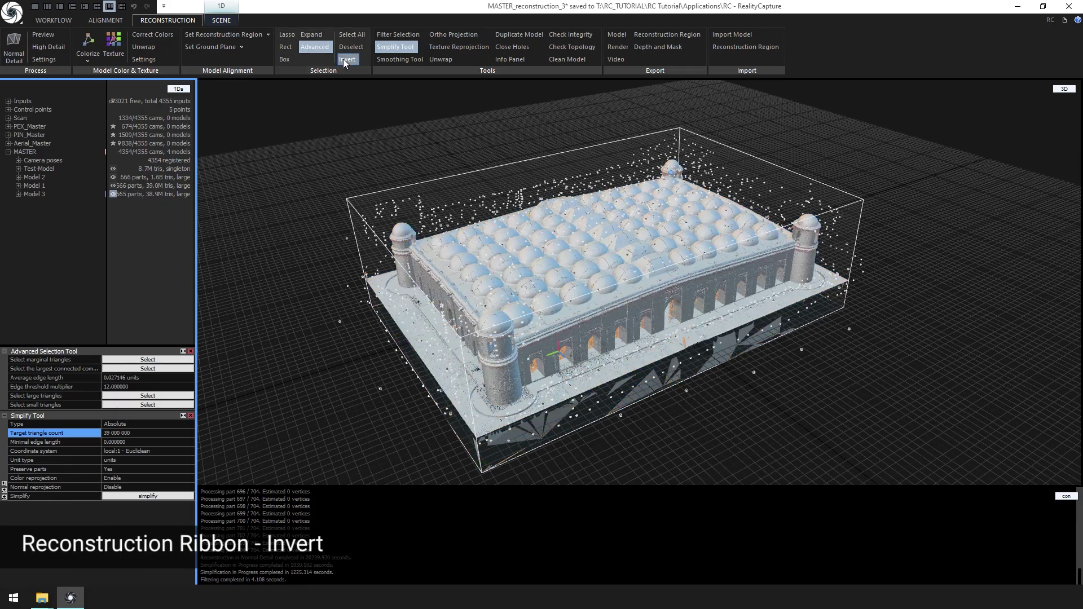
drag(675, 407, 483, 420)
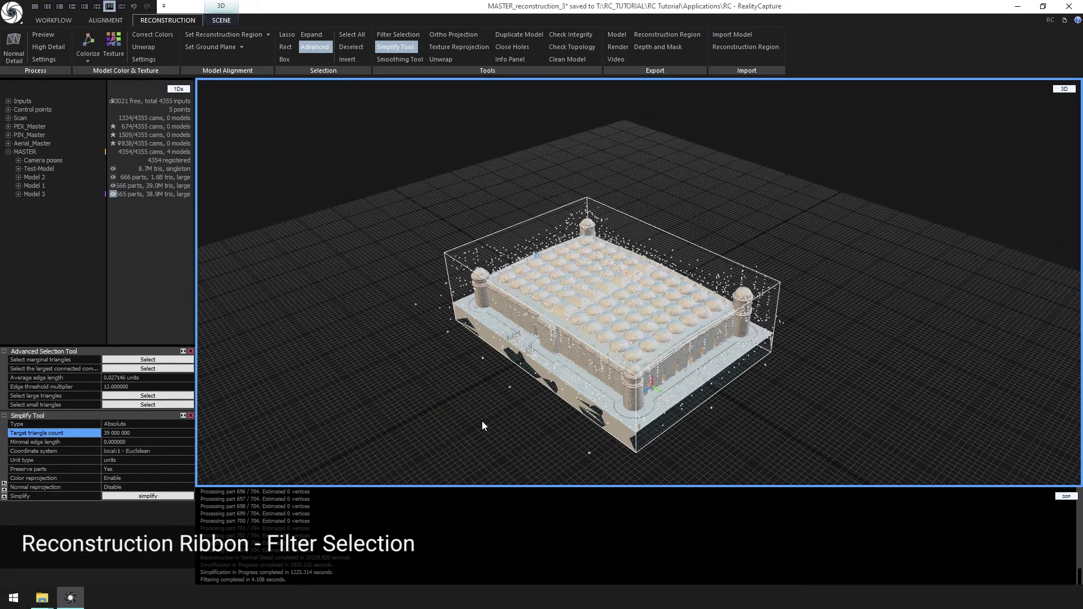
click(391, 36)
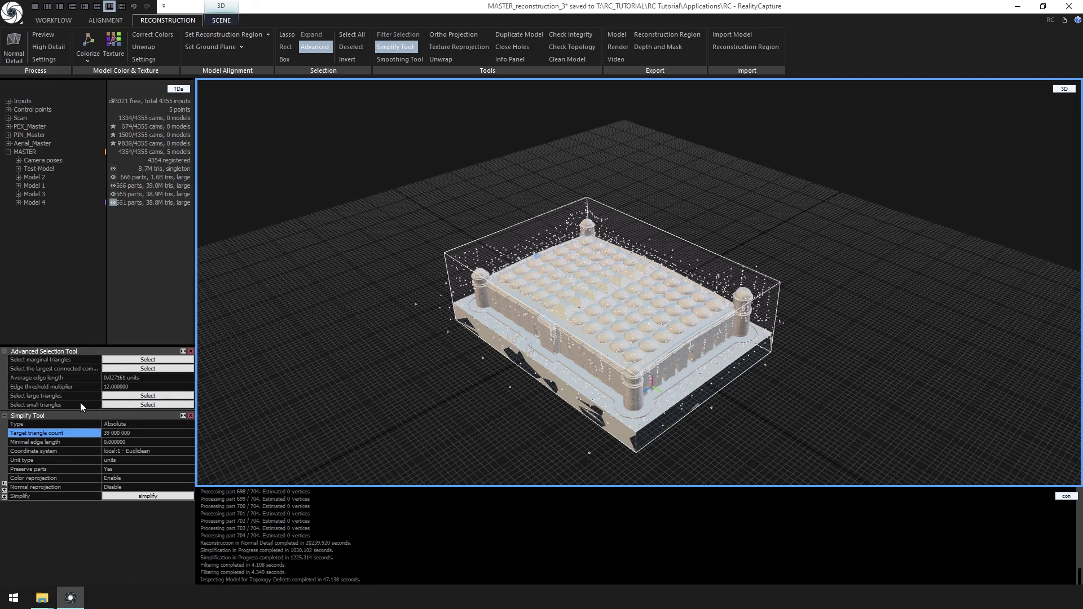
Set the edge threshold multiplier to 50, select the large triangles, and filter them out.
double_click(104, 387)
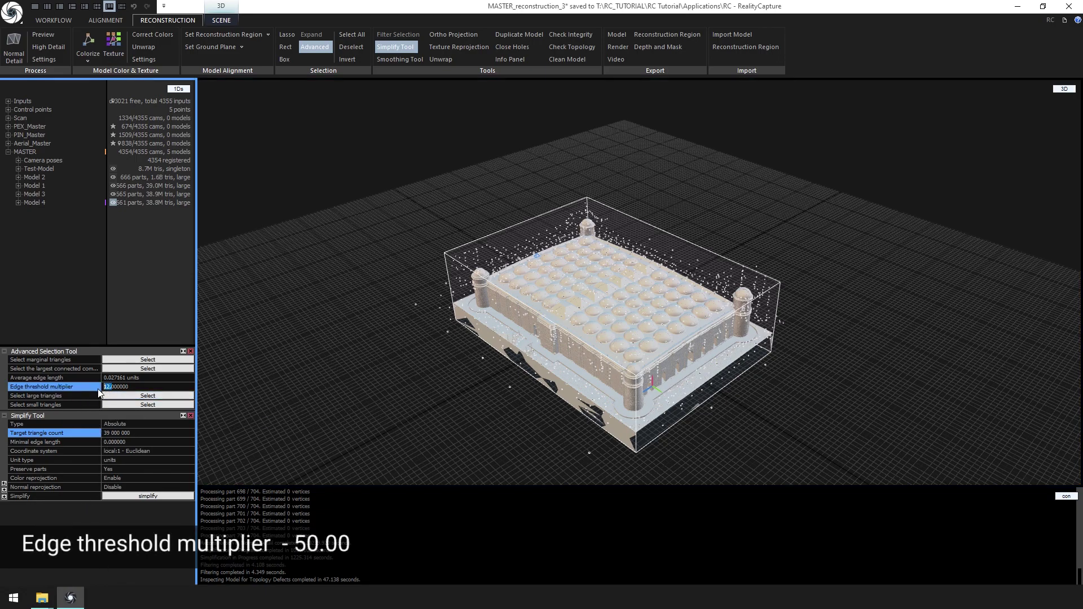
text(50)
click(148, 395)
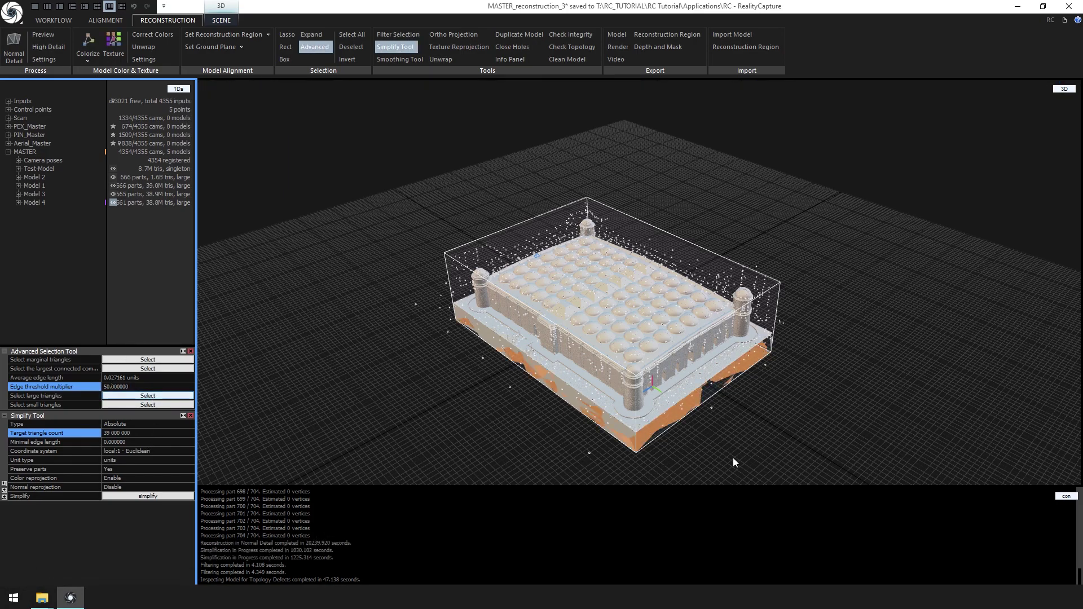
click(656, 398)
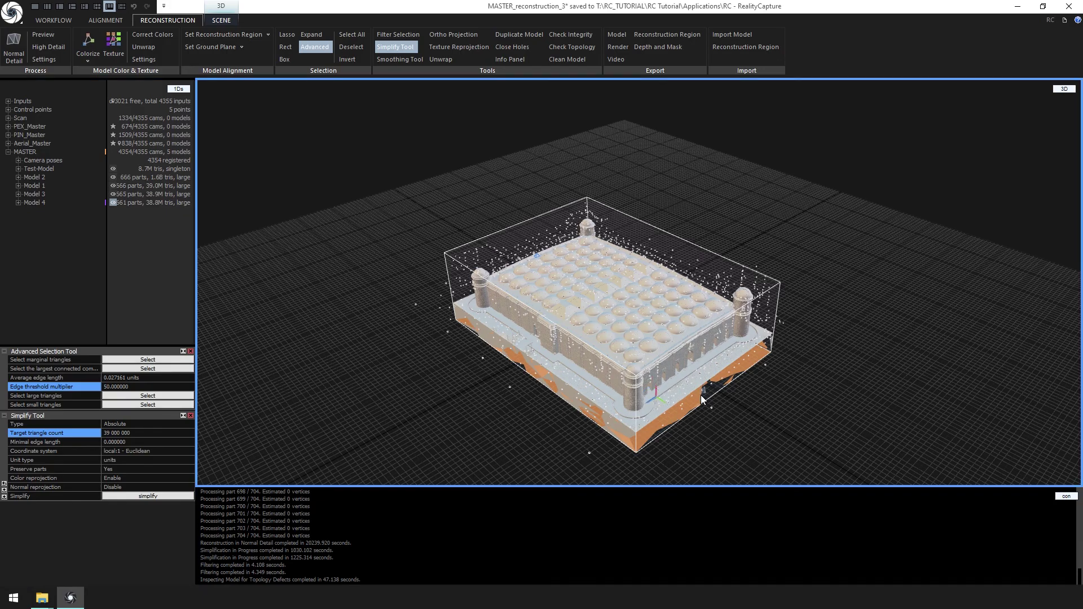
drag(699, 397, 734, 438)
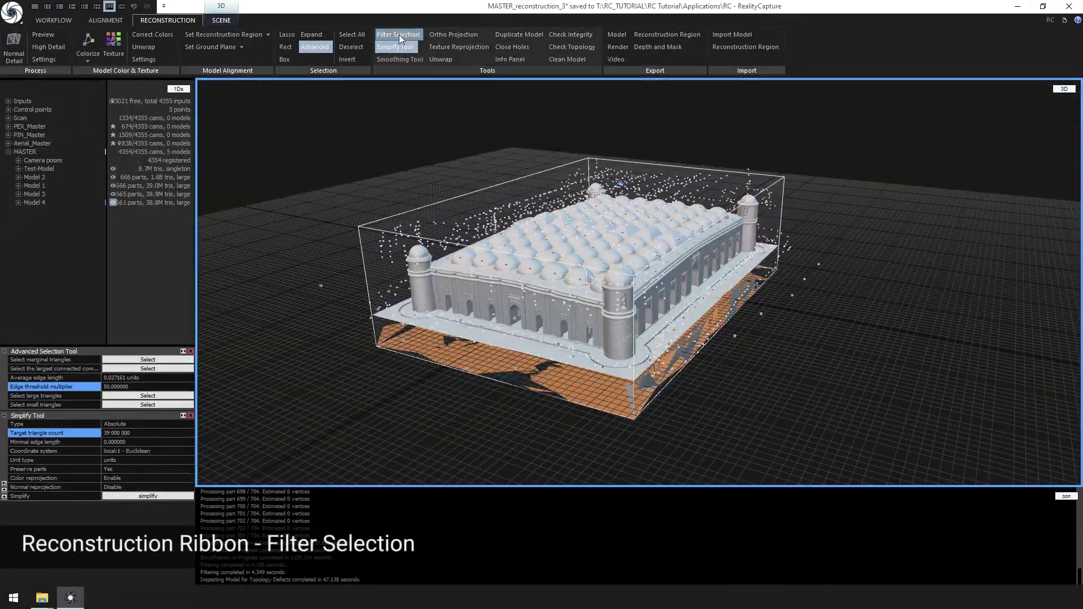
click(398, 34)
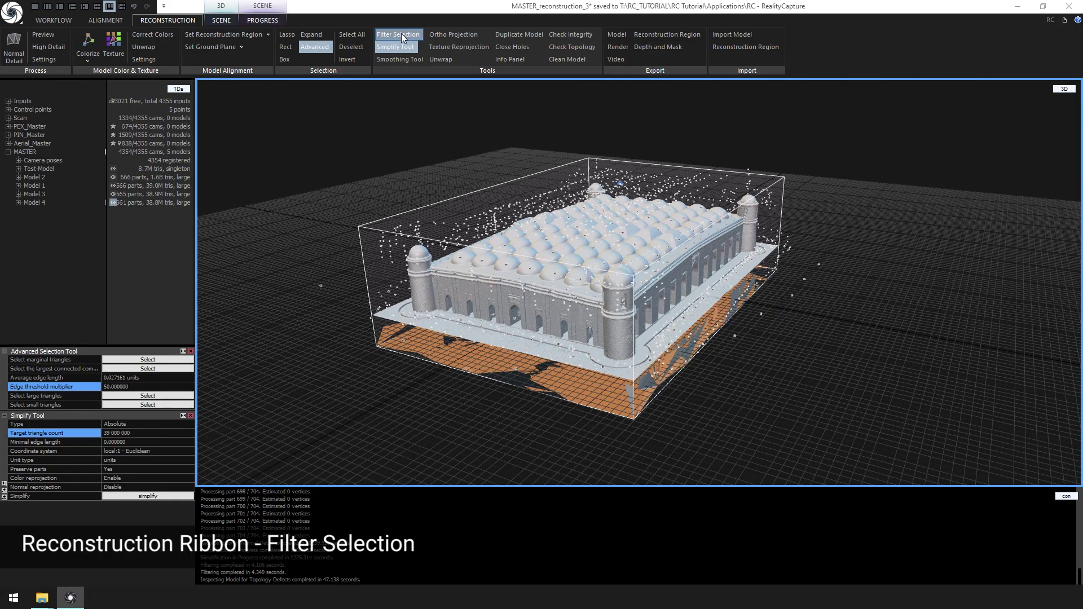